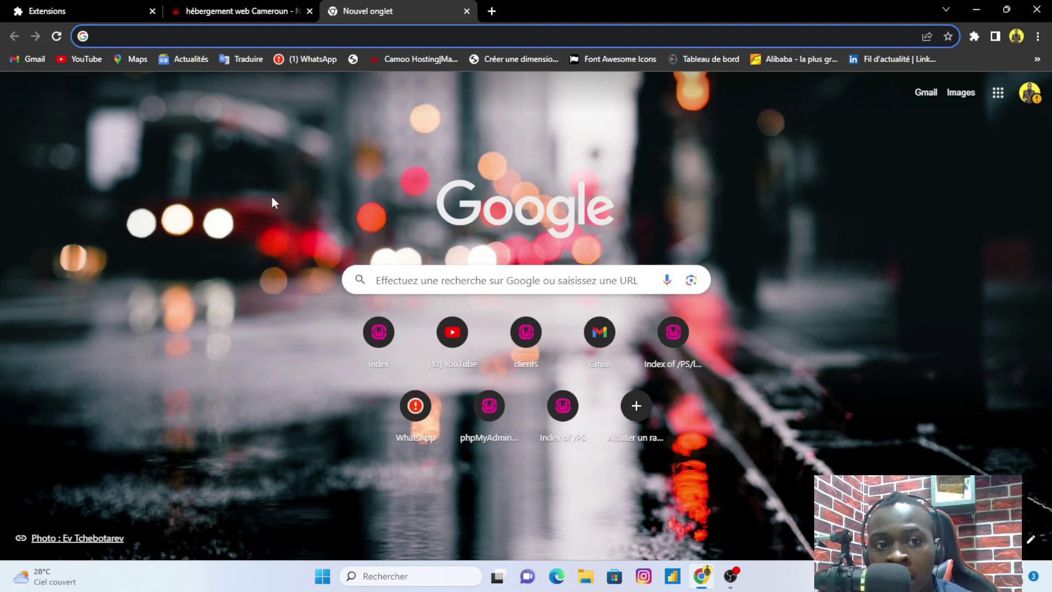
# Step: On the Camoo Hosting site, open the Inscription page and scroll to the empty 'Créer votre compte' form
pyautogui.click(241, 11)
pyautogui.moveTo(513, 137)
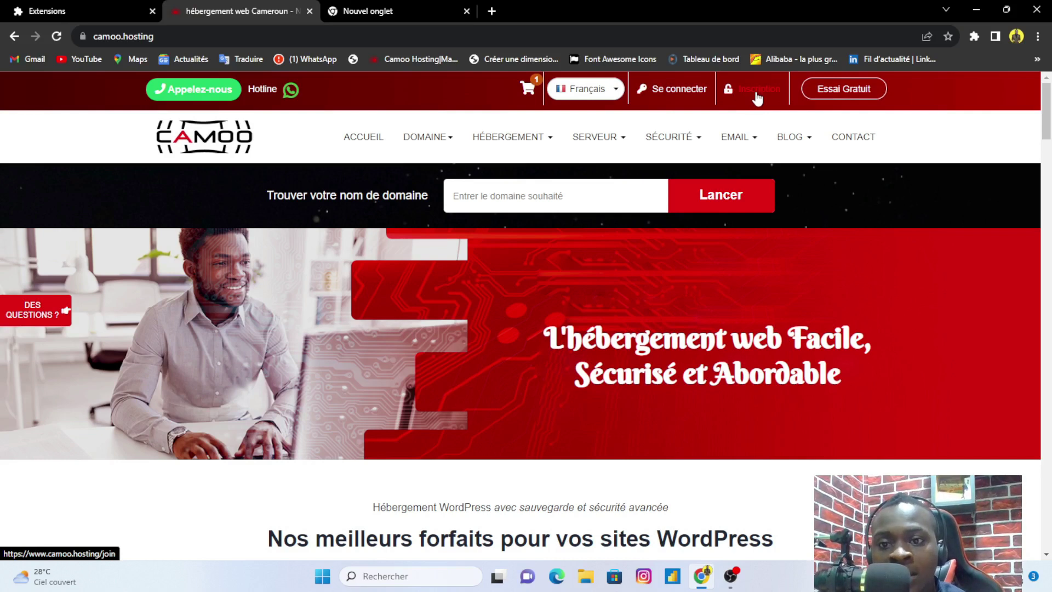
pyautogui.click(758, 94)
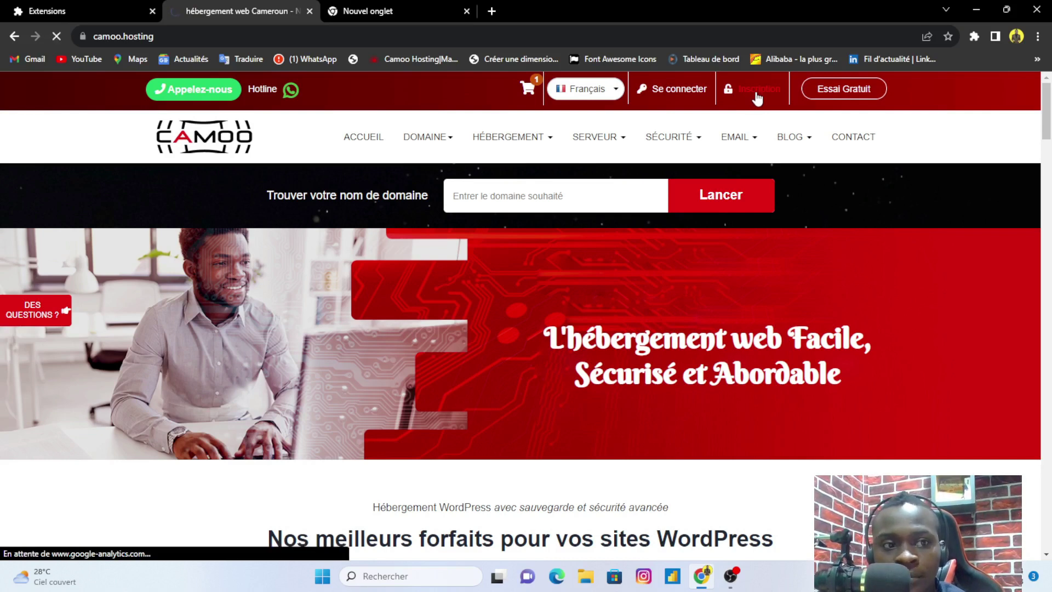
pyautogui.moveTo(1049, 116); pyautogui.dragTo(1050, 151)
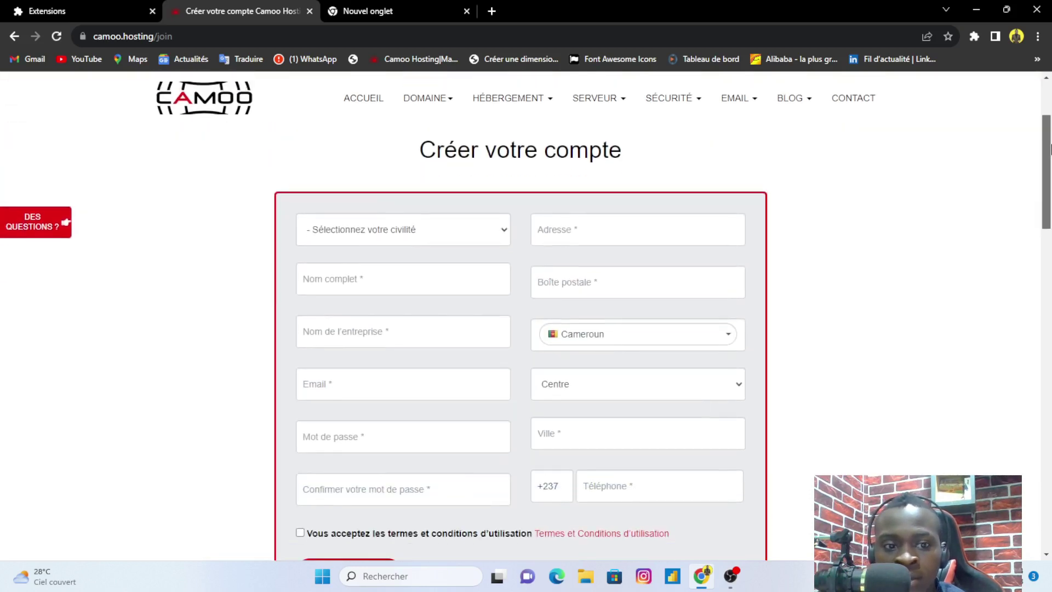
pyautogui.click(465, 233)
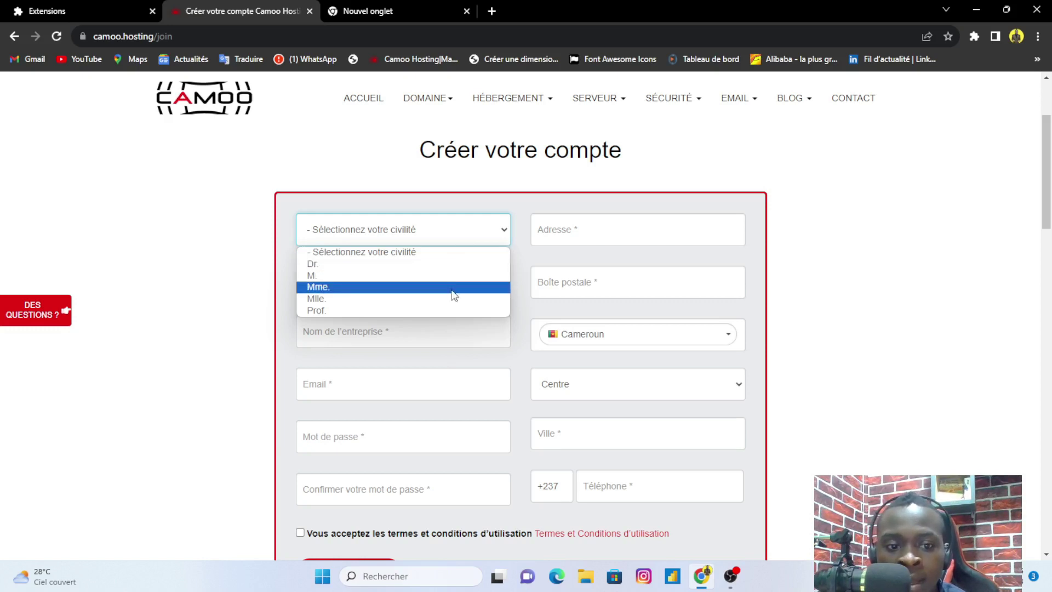
pyautogui.click(469, 234)
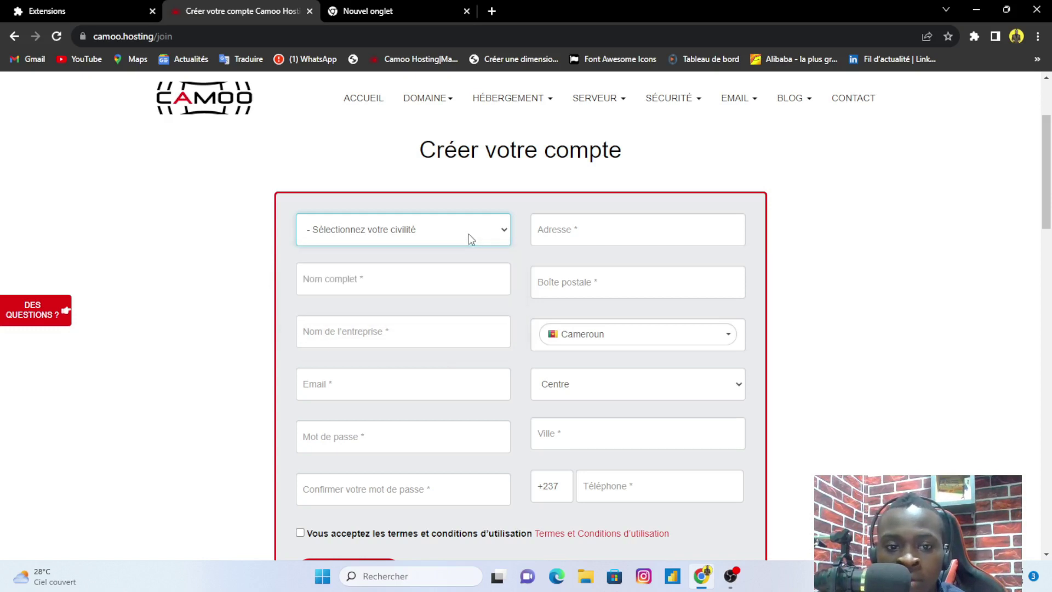
pyautogui.click(469, 233)
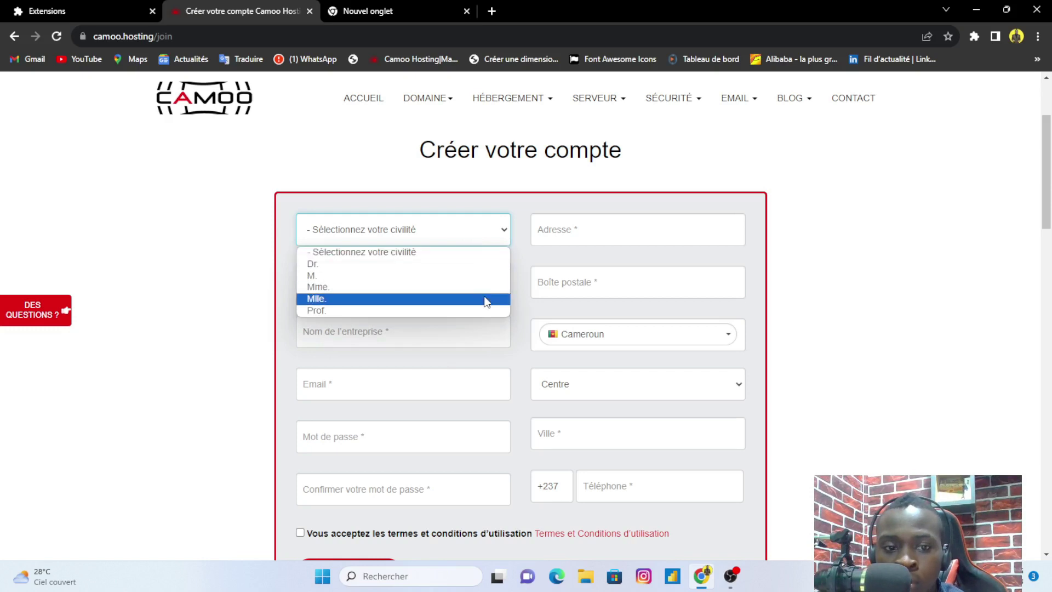
pyautogui.click(571, 232)
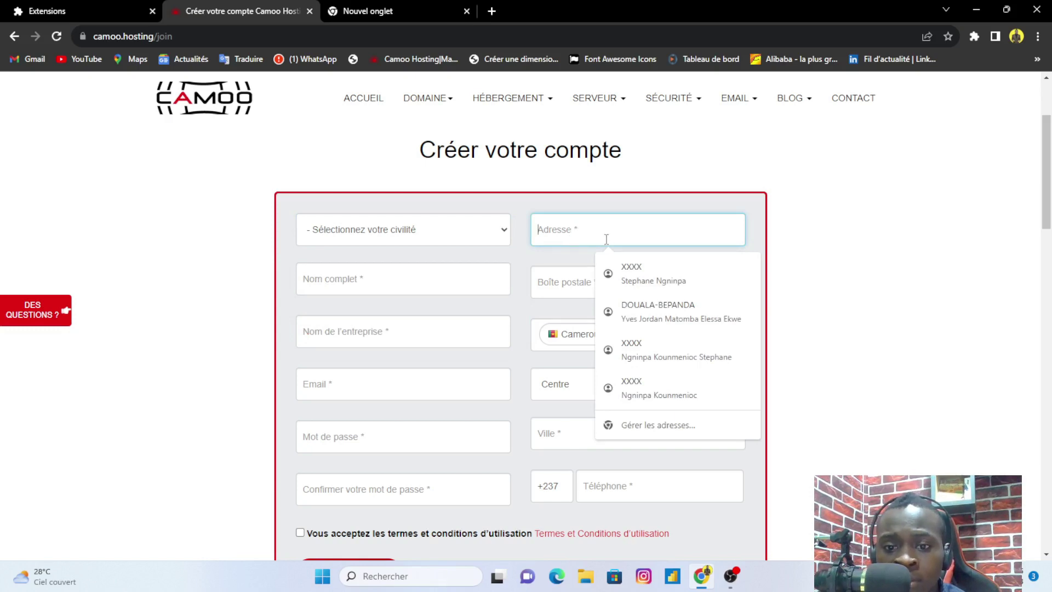
pyautogui.click(419, 287)
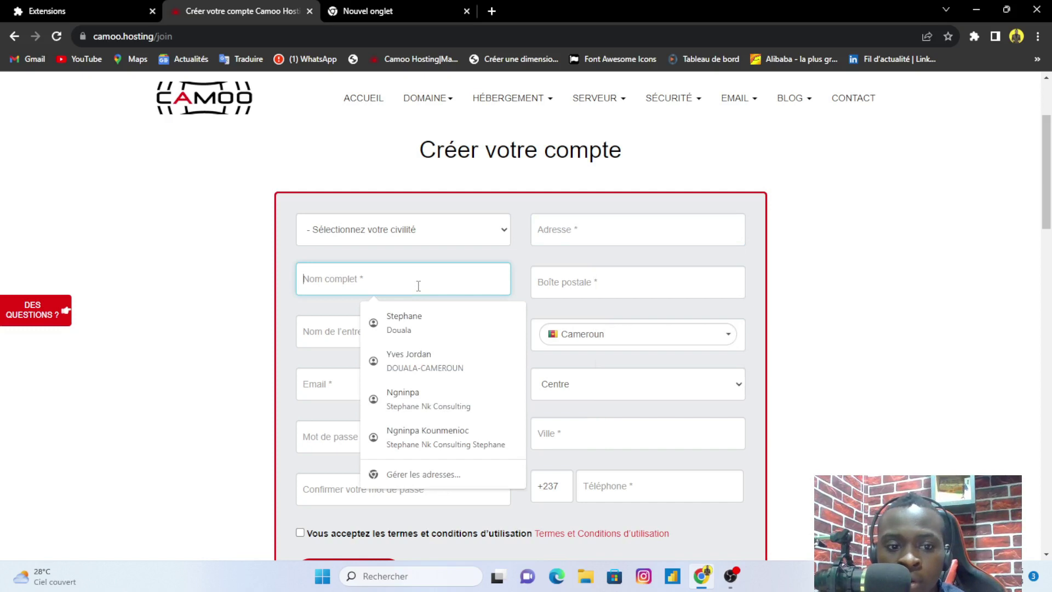
pyautogui.click(346, 328)
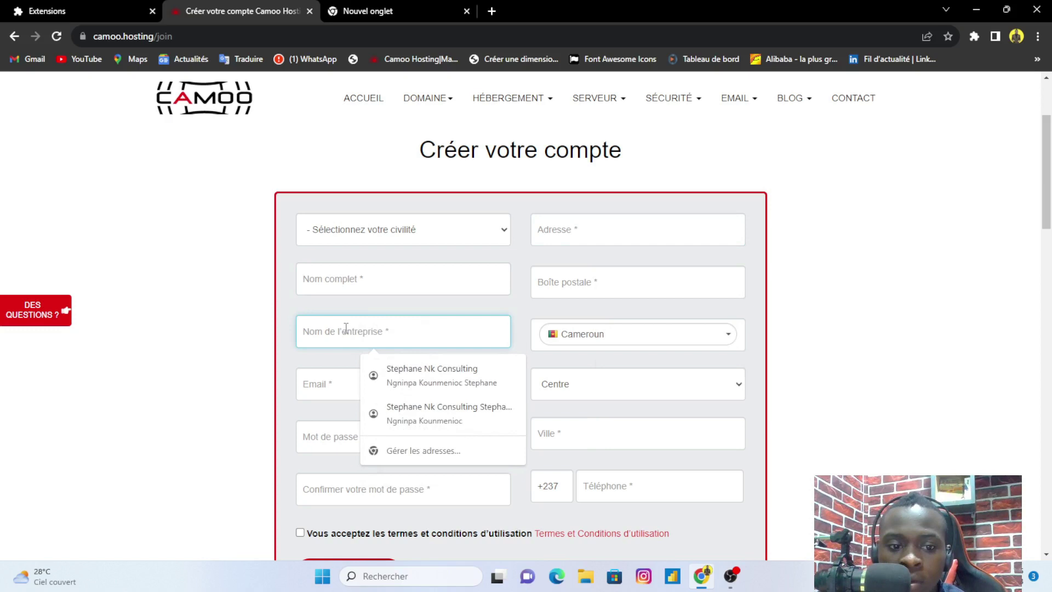
pyautogui.click(343, 379)
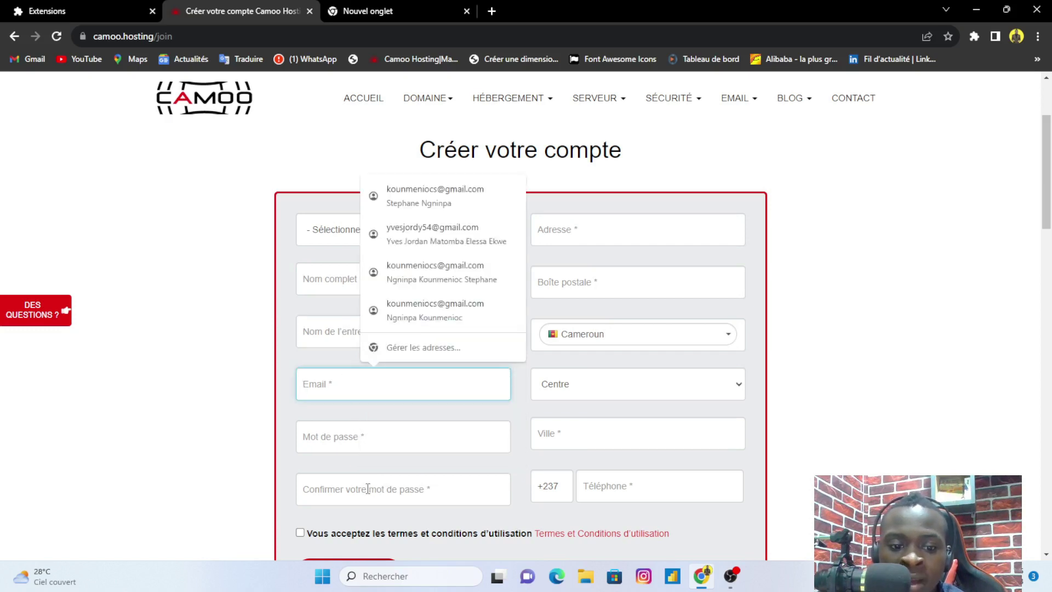
pyautogui.click(363, 437)
pyautogui.click(363, 502)
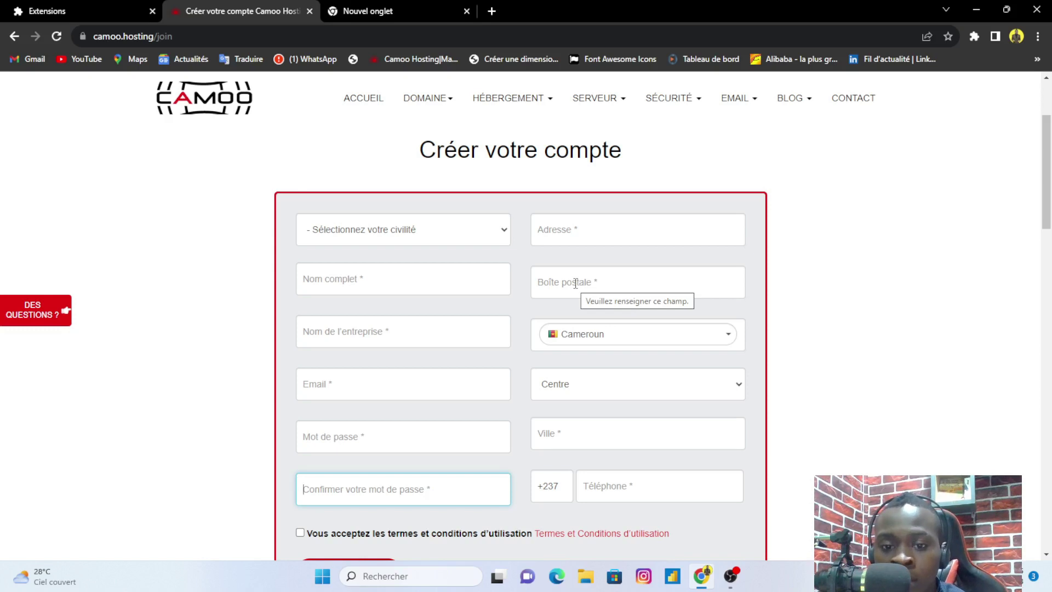
pyautogui.click(585, 340)
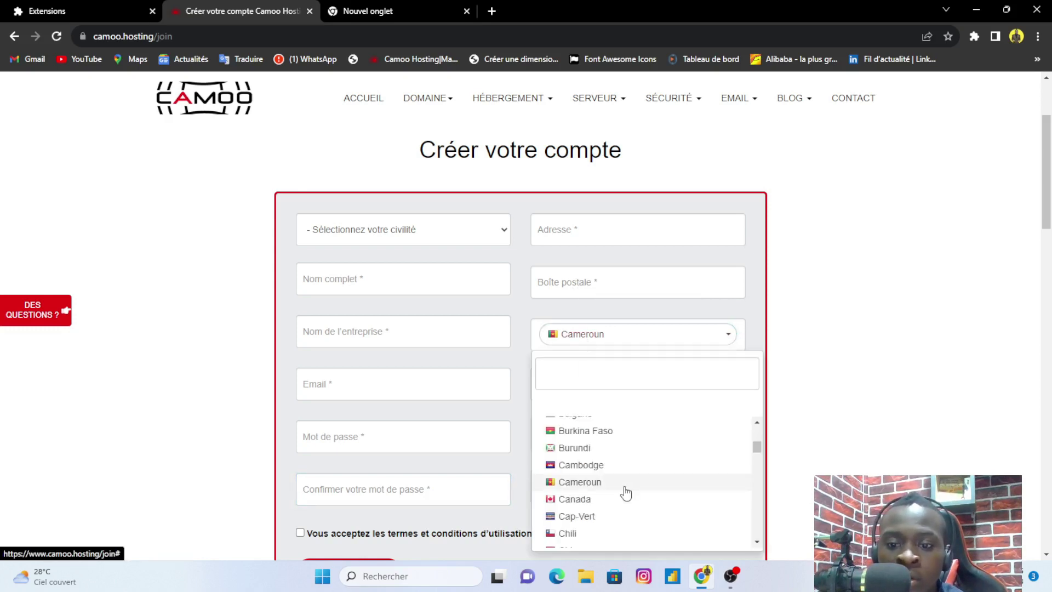
pyautogui.click(700, 336)
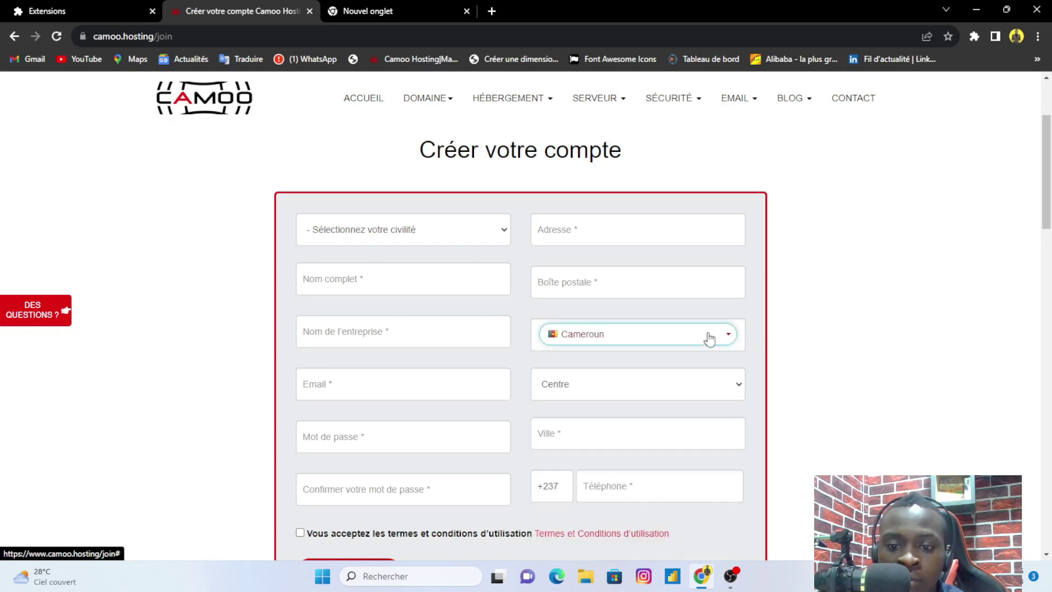
pyautogui.click(726, 388)
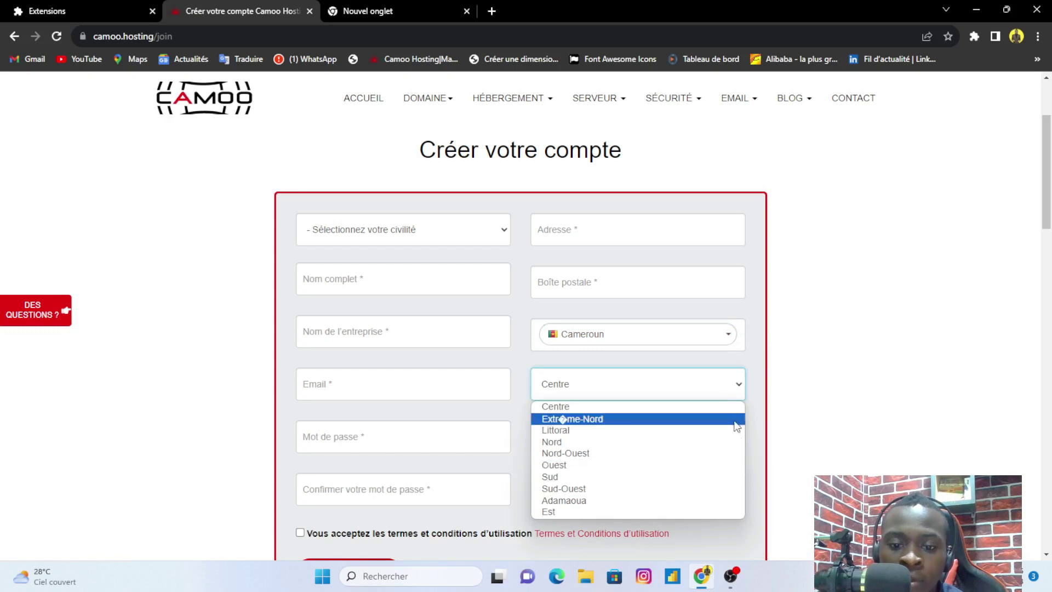
pyautogui.click(752, 453)
pyautogui.moveTo(1047, 151); pyautogui.dragTo(1046, 208)
pyautogui.scroll(1, 698, 285)
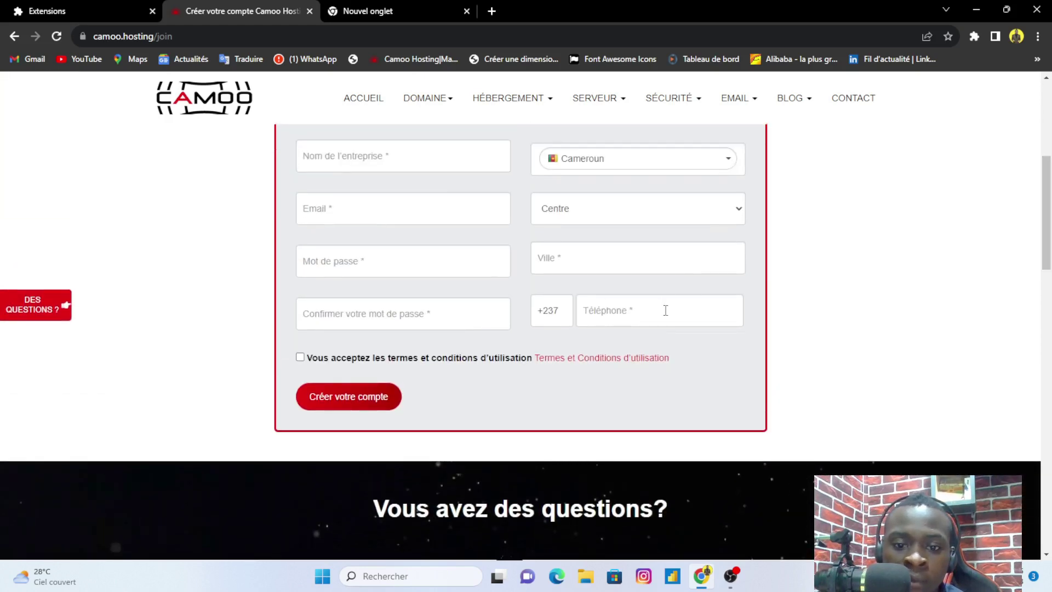
pyautogui.click(665, 309)
pyautogui.click(552, 310)
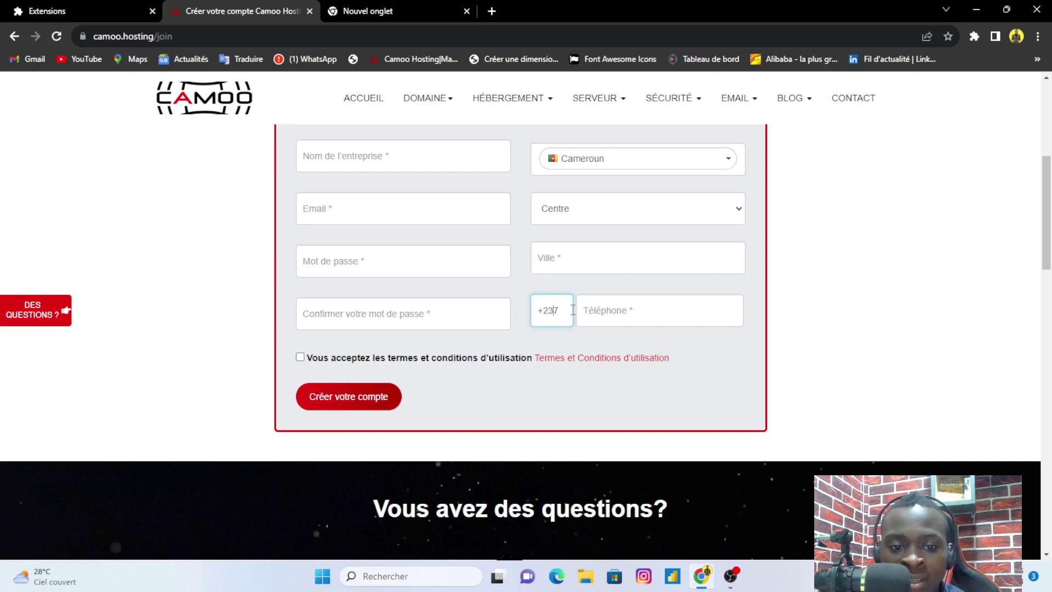
pyautogui.click(300, 359)
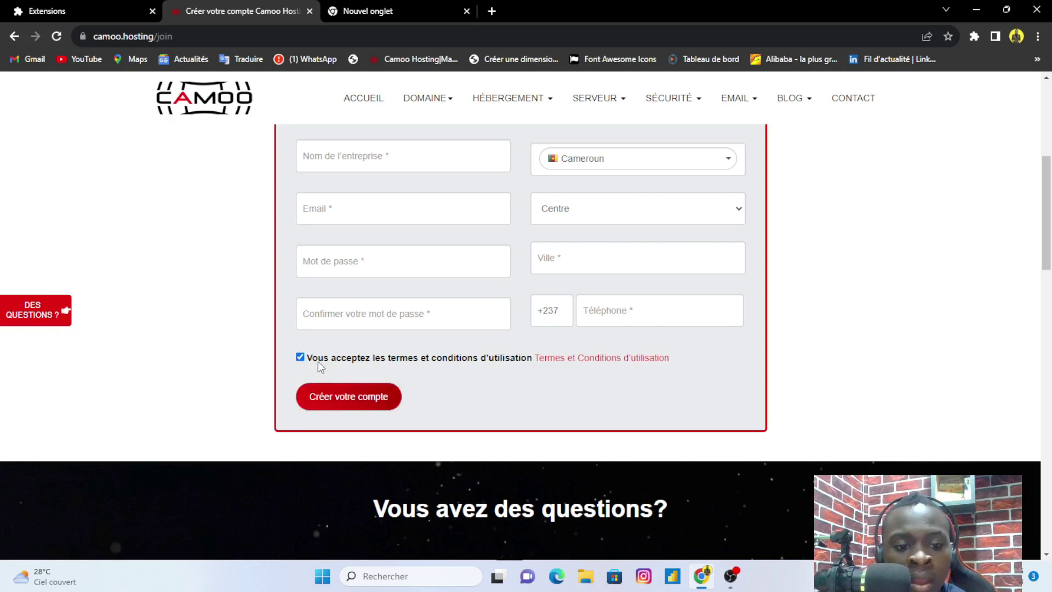
pyautogui.click(300, 359)
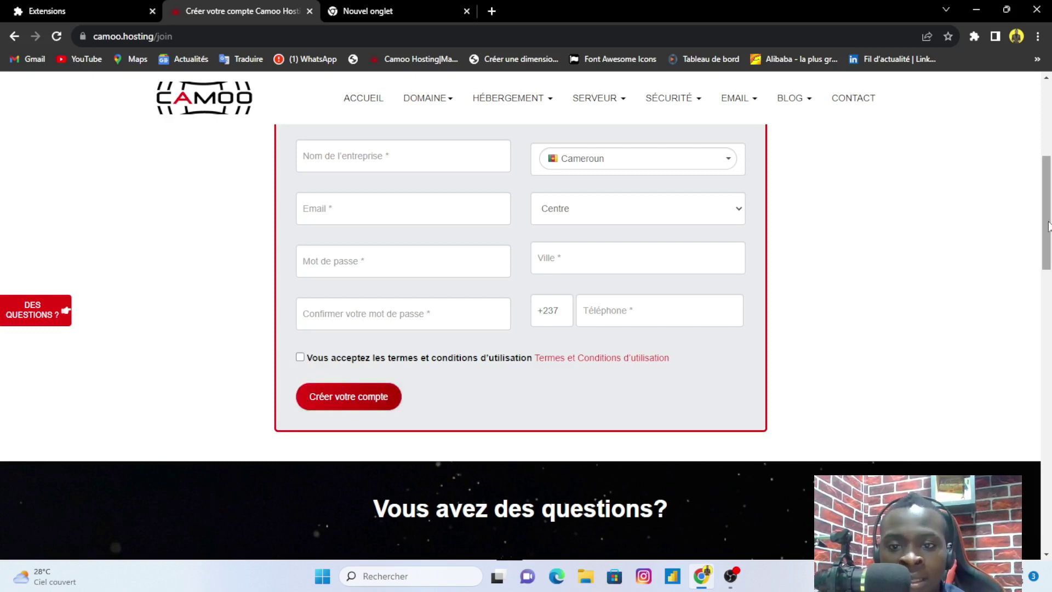
pyautogui.moveTo(1048, 226); pyautogui.dragTo(1048, 194)
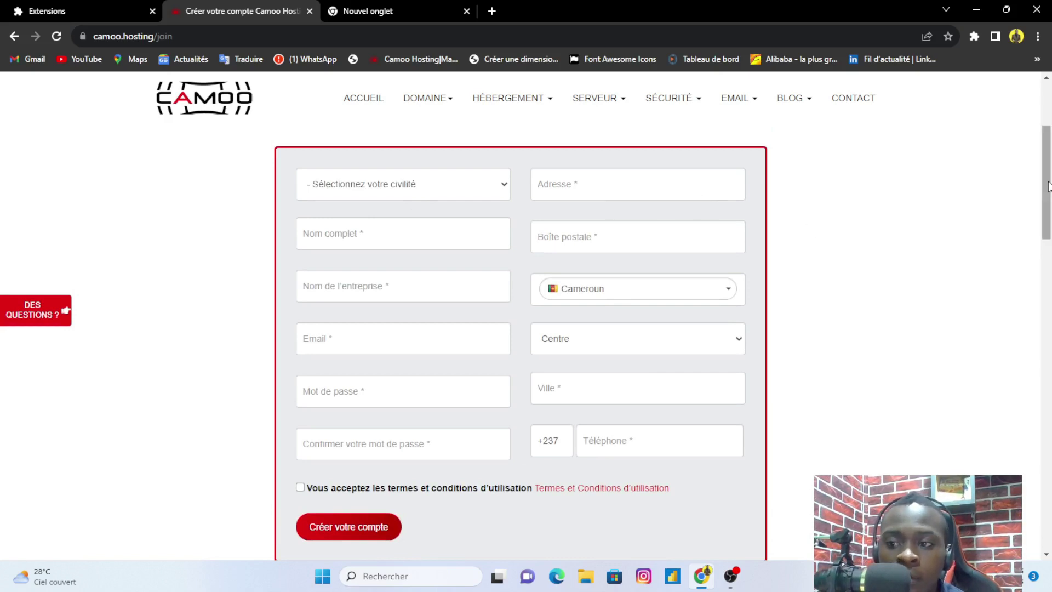
pyautogui.moveTo(1048, 187); pyautogui.dragTo(1048, 128)
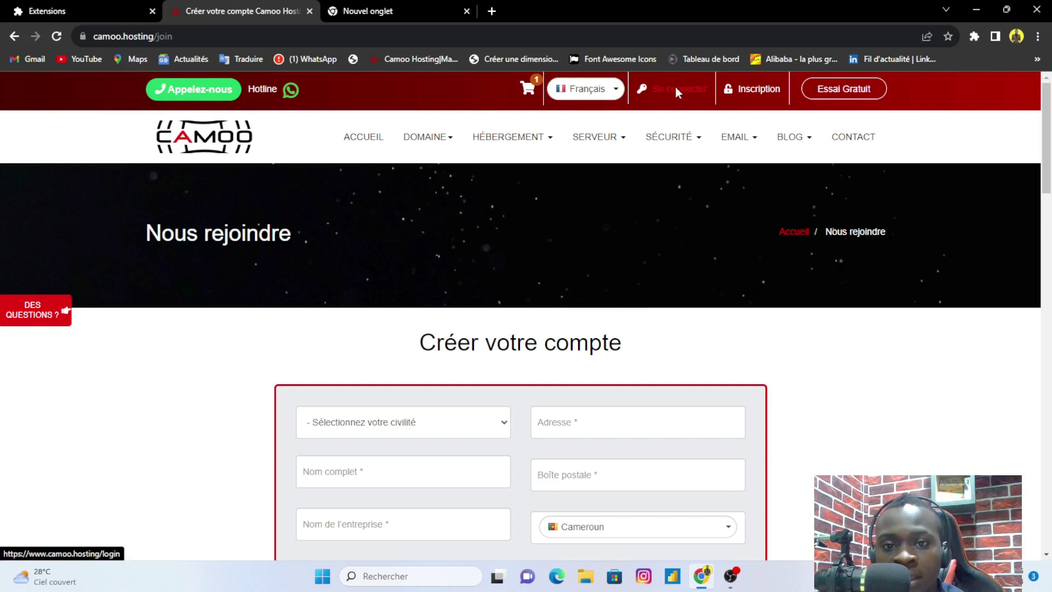
# Step: Sign in on the login page with the saved account e-mail and password
pyautogui.click(677, 90)
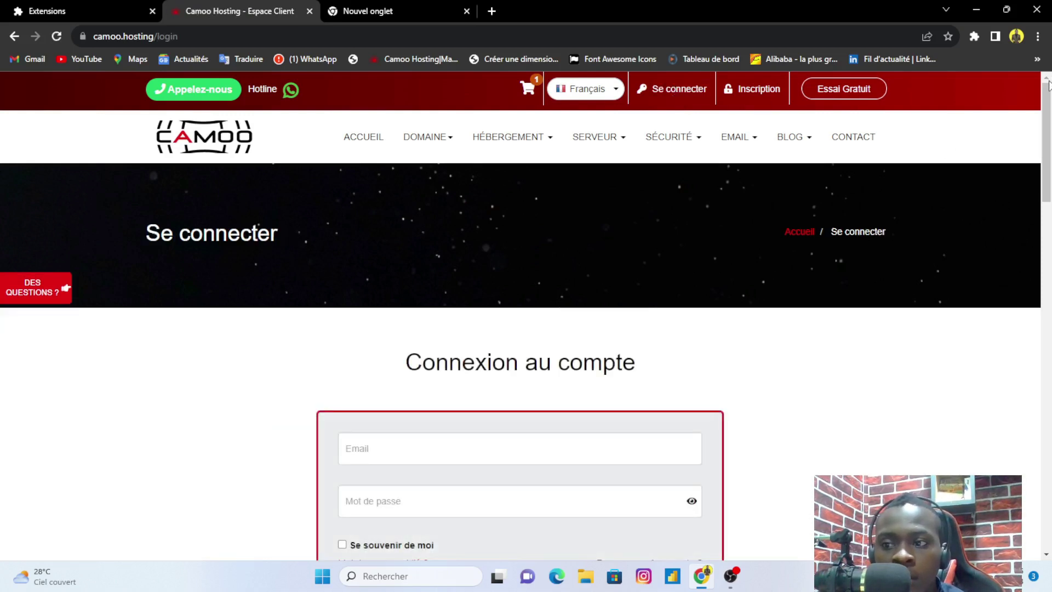
pyautogui.scroll(-1, 1050, 101)
pyautogui.moveTo(1049, 101); pyautogui.dragTo(1051, 125)
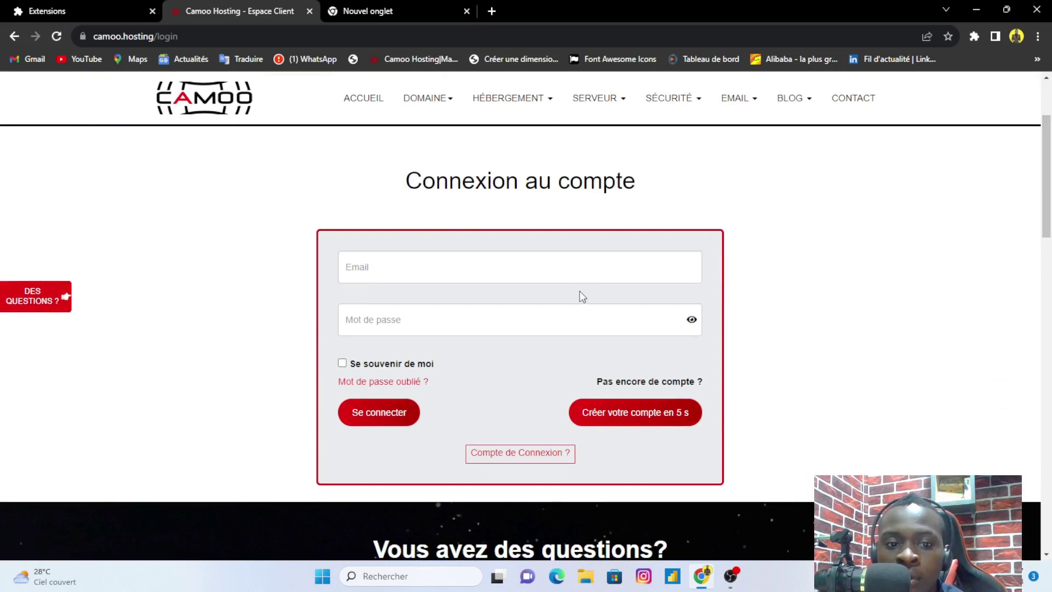
pyautogui.click(571, 268)
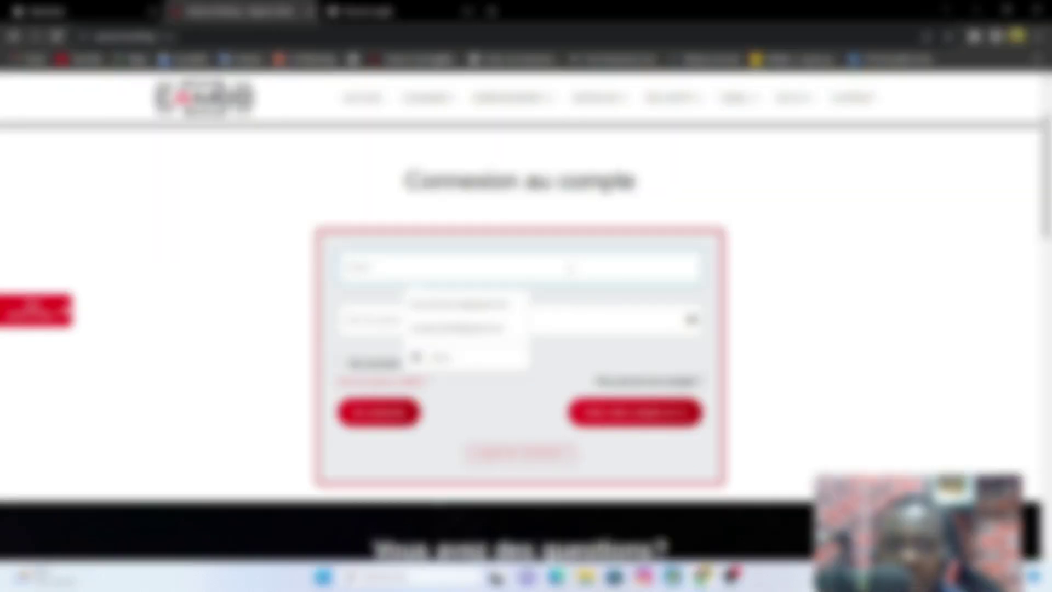
pyautogui.click(513, 305)
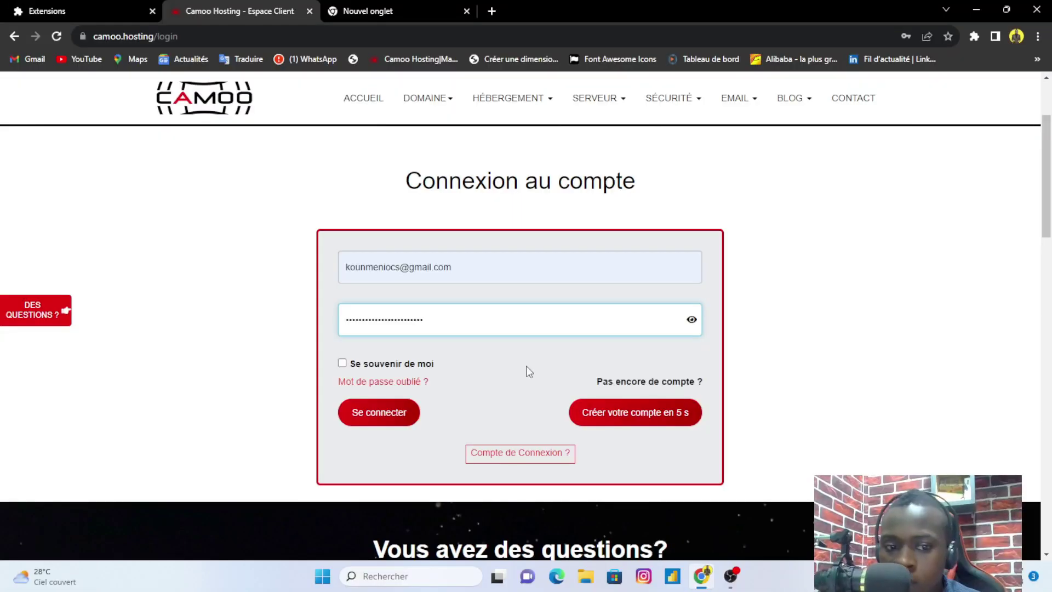
pyautogui.click(389, 412)
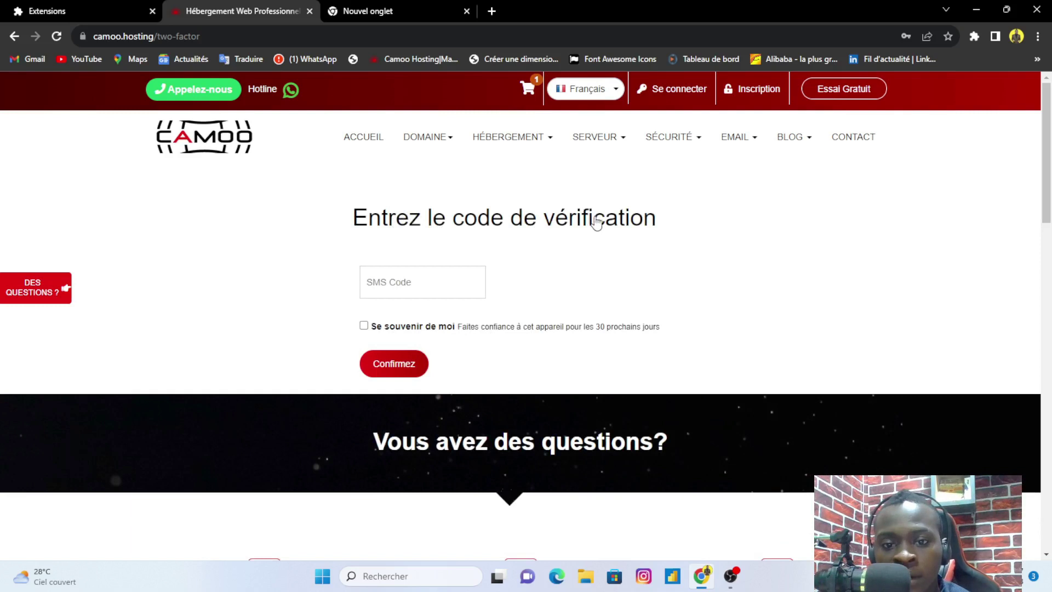
# Step: Enter the received SMS verification code and confirm it with 'Confirmez'
pyautogui.click(397, 284)
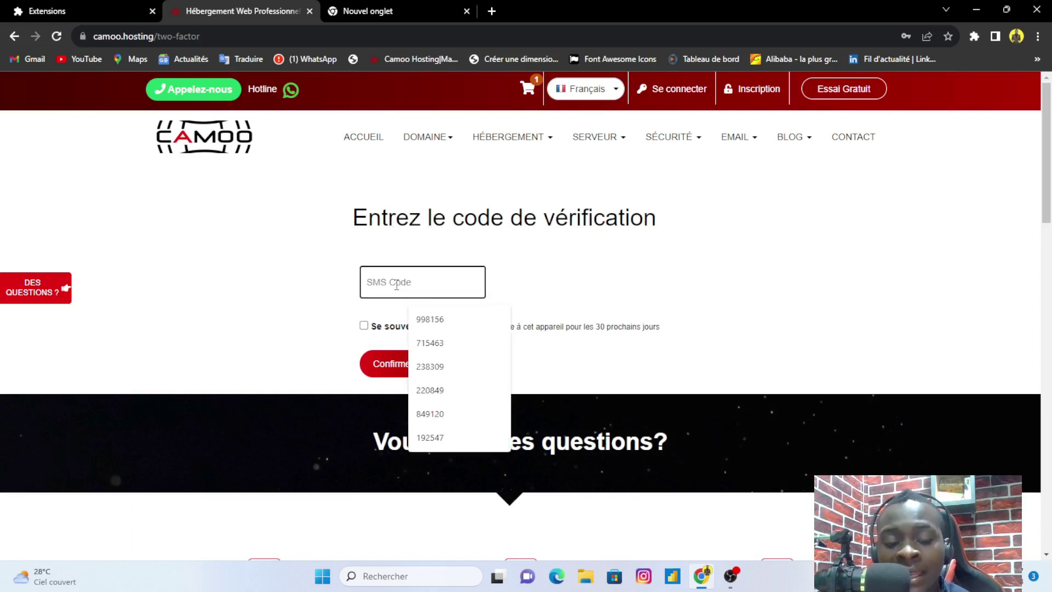
pyautogui.click(585, 256)
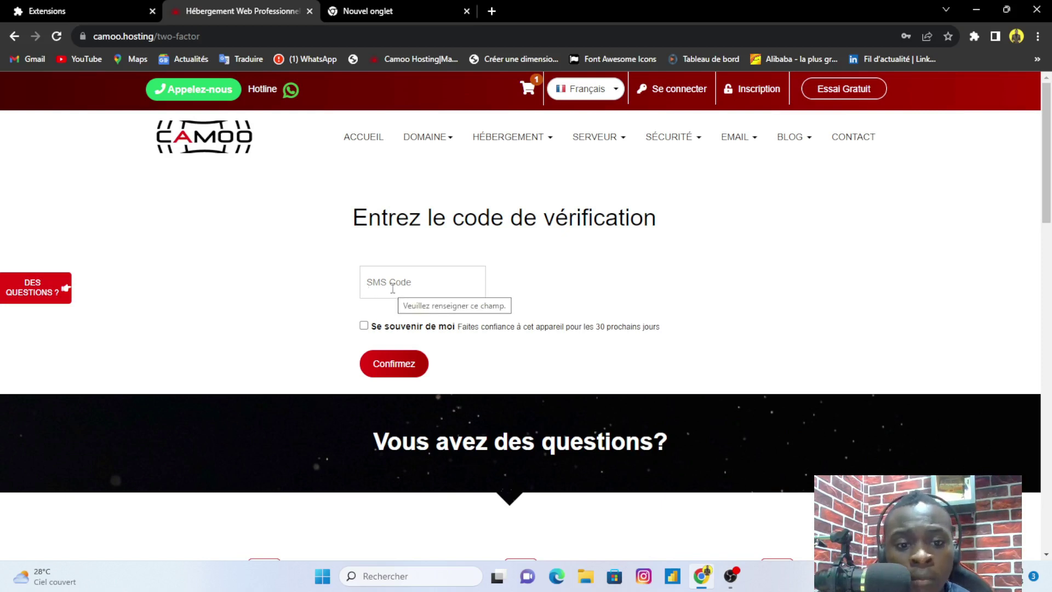
pyautogui.click(393, 289)
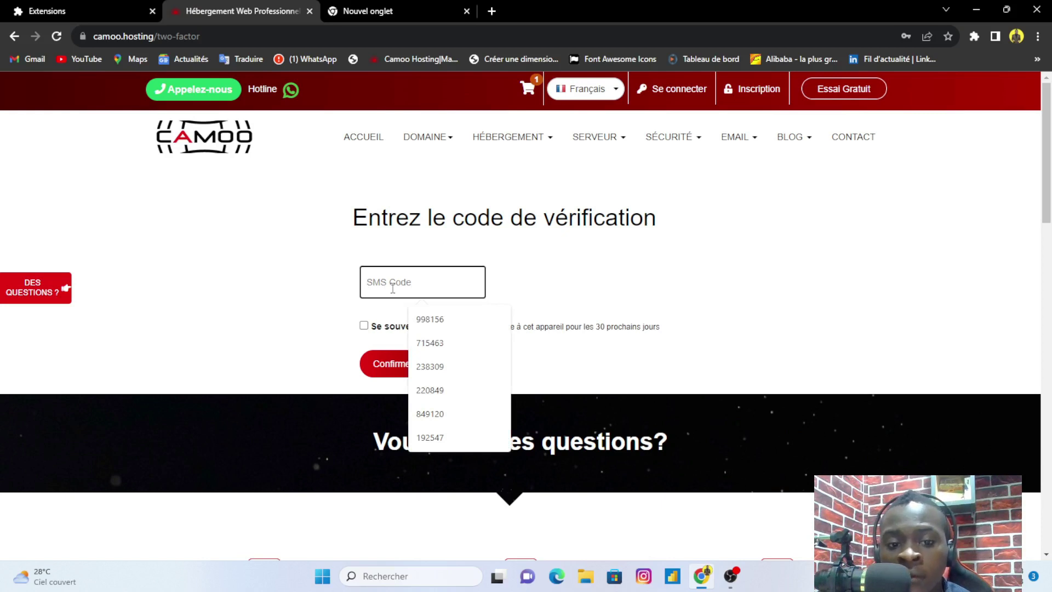
pyautogui.click(550, 263)
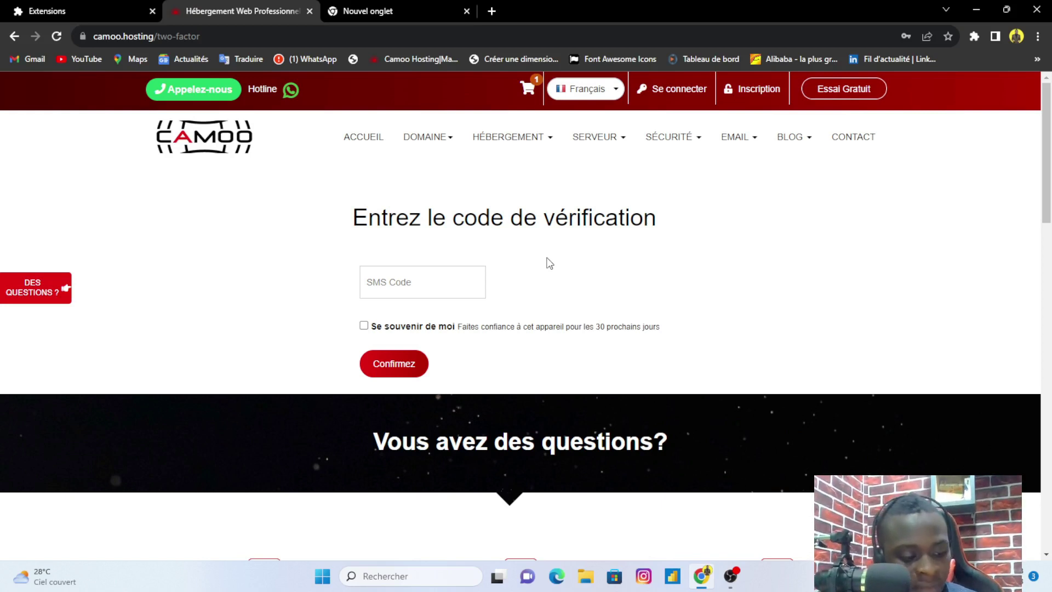
pyautogui.click(437, 285)
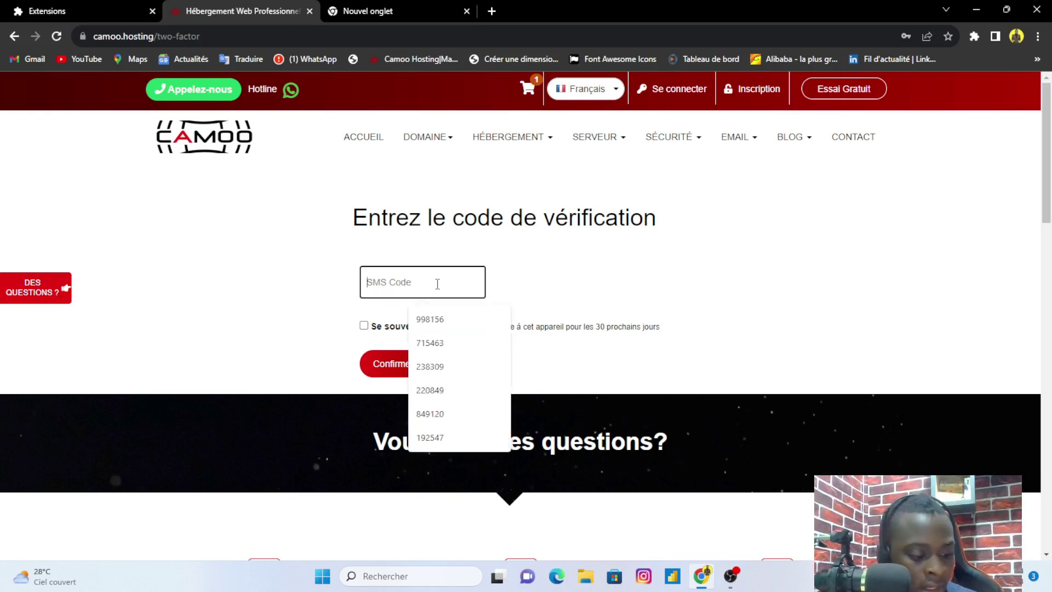
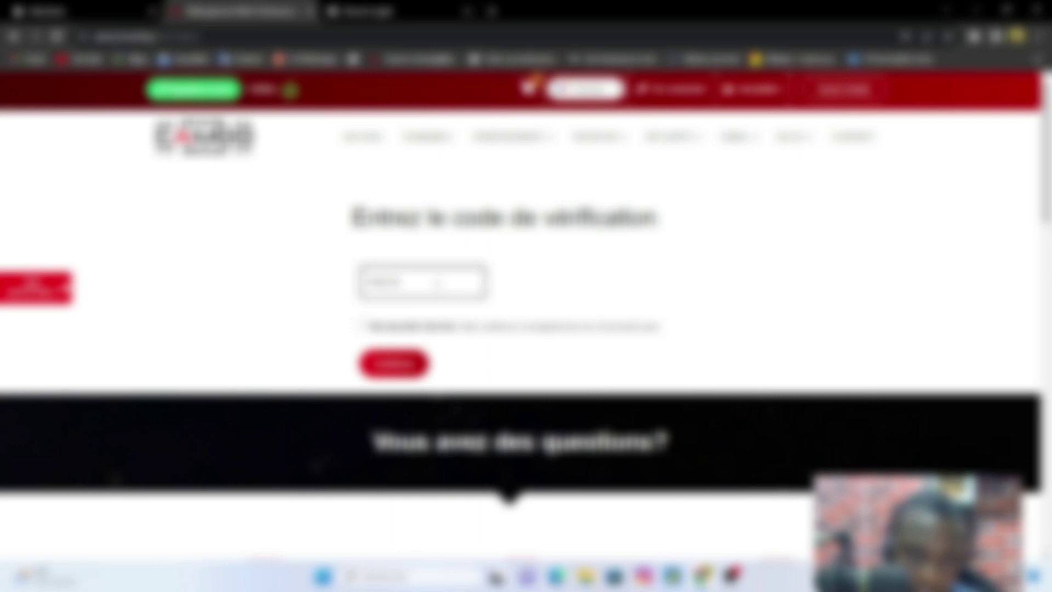
pyautogui.click(395, 365)
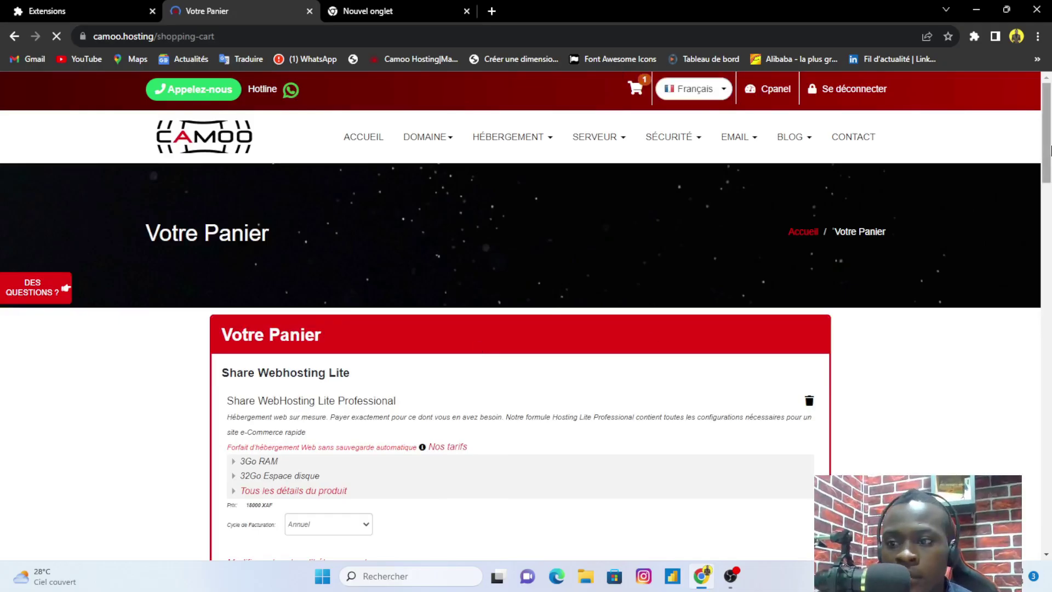
# Step: Go to the ACCUEIL homepage and scroll slightly down past the web-hosting banner
pyautogui.moveTo(1051, 147); pyautogui.dragTo(1051, 152)
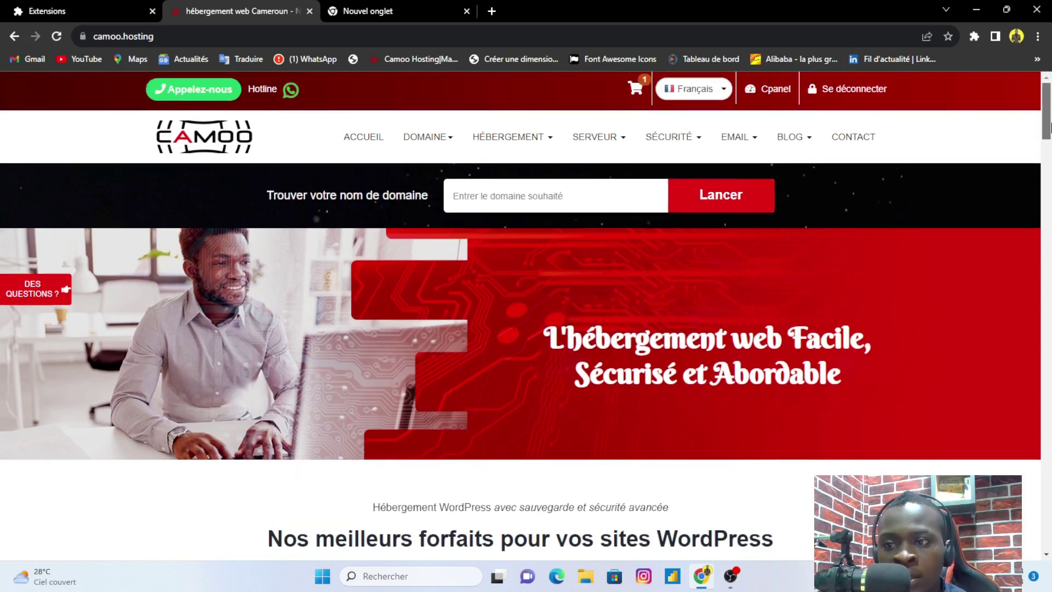
pyautogui.click(878, 94)
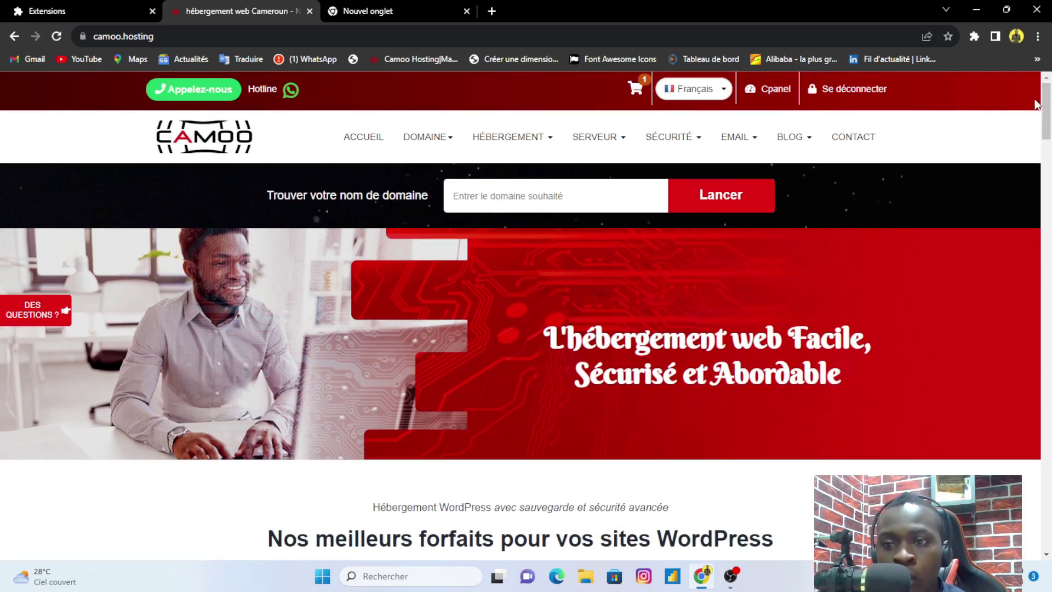
pyautogui.scroll(-3, 1046, 96)
pyautogui.scroll(3, 1046, 97)
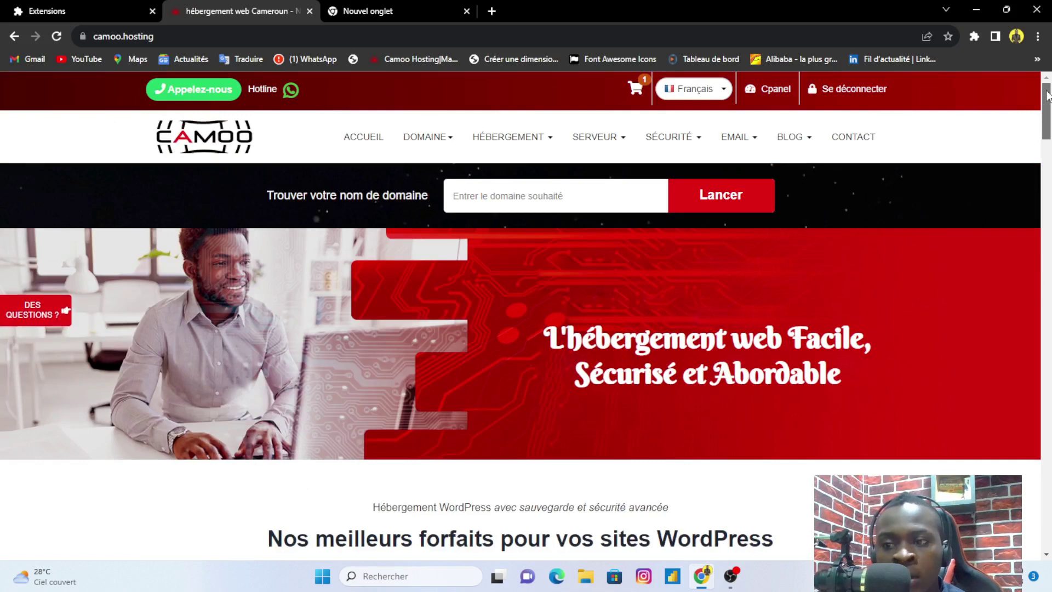
pyautogui.scroll(-2, 1045, 96)
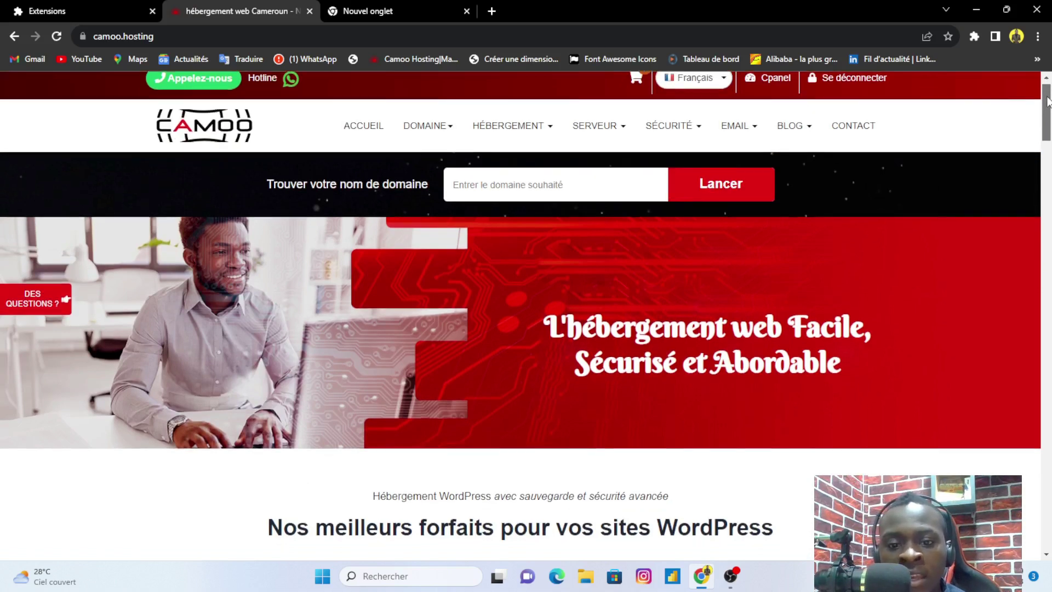
pyautogui.scroll(2, 1048, 102)
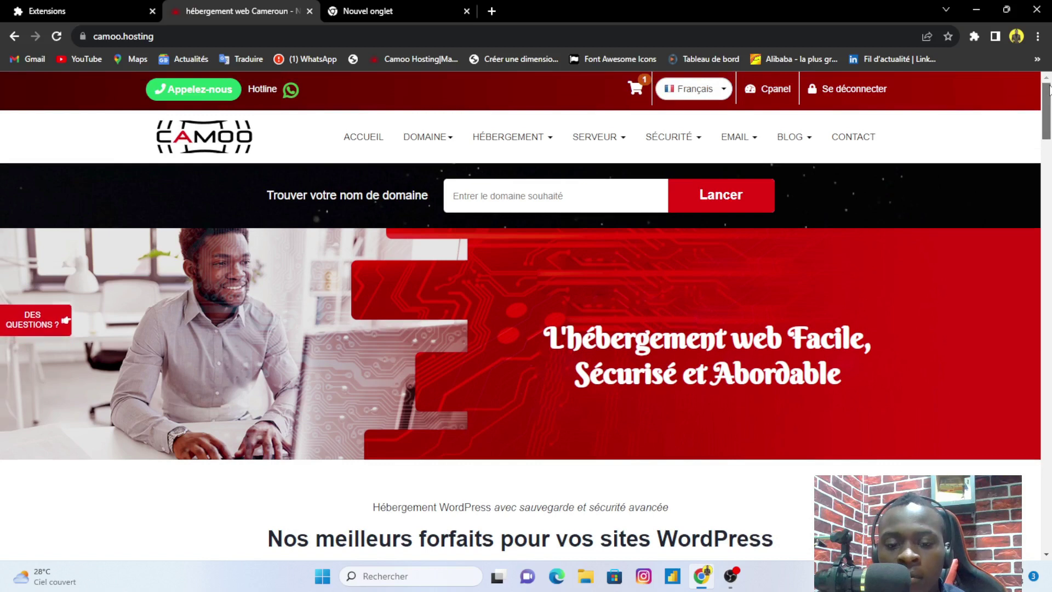
pyautogui.scroll(-2, 1048, 102)
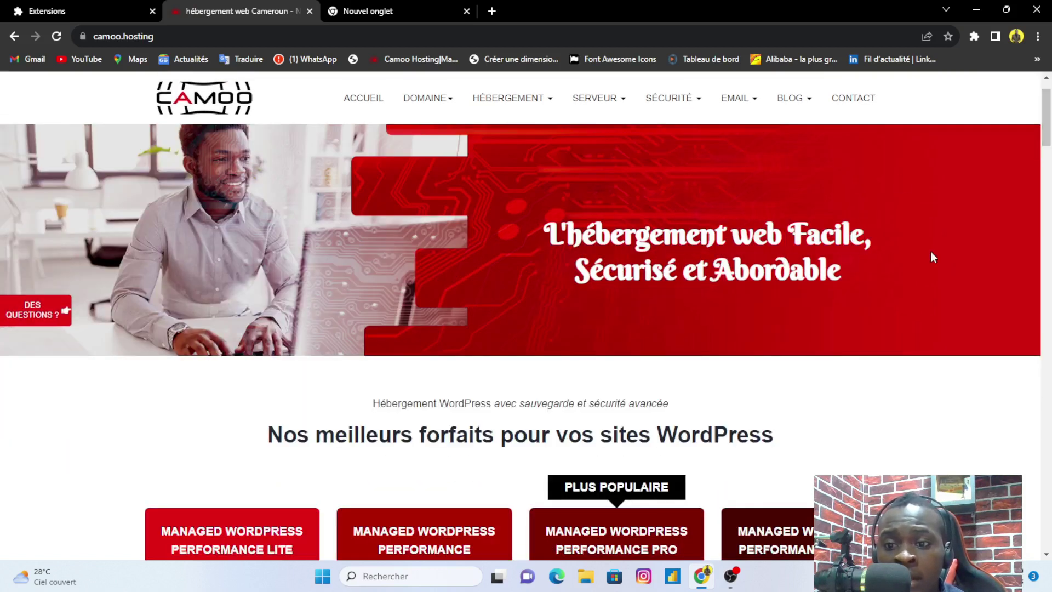
pyautogui.moveTo(1046, 135); pyautogui.dragTo(1047, 161)
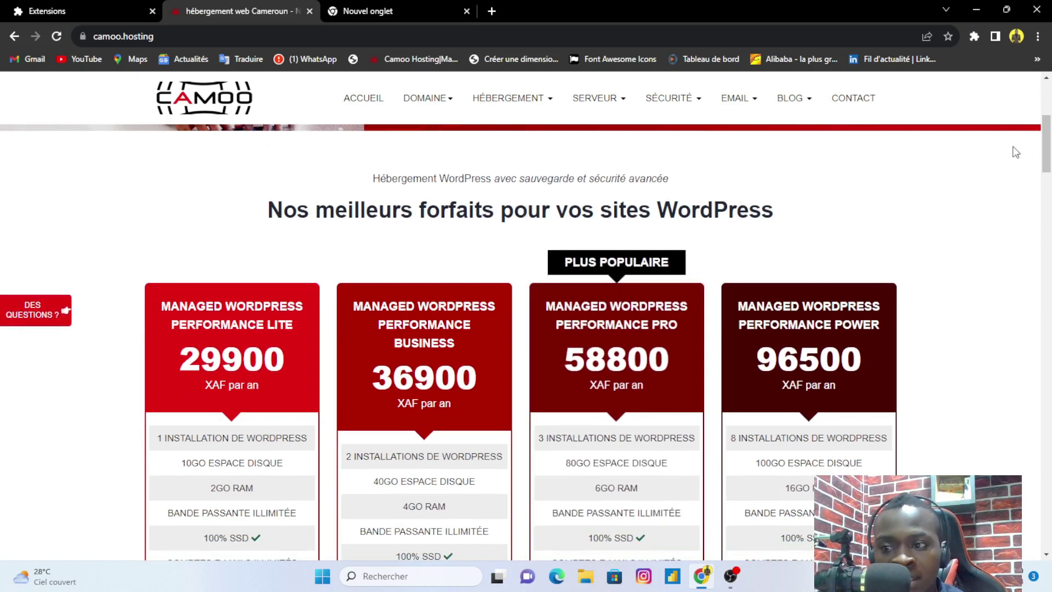
pyautogui.moveTo(1047, 144); pyautogui.dragTo(1047, 162)
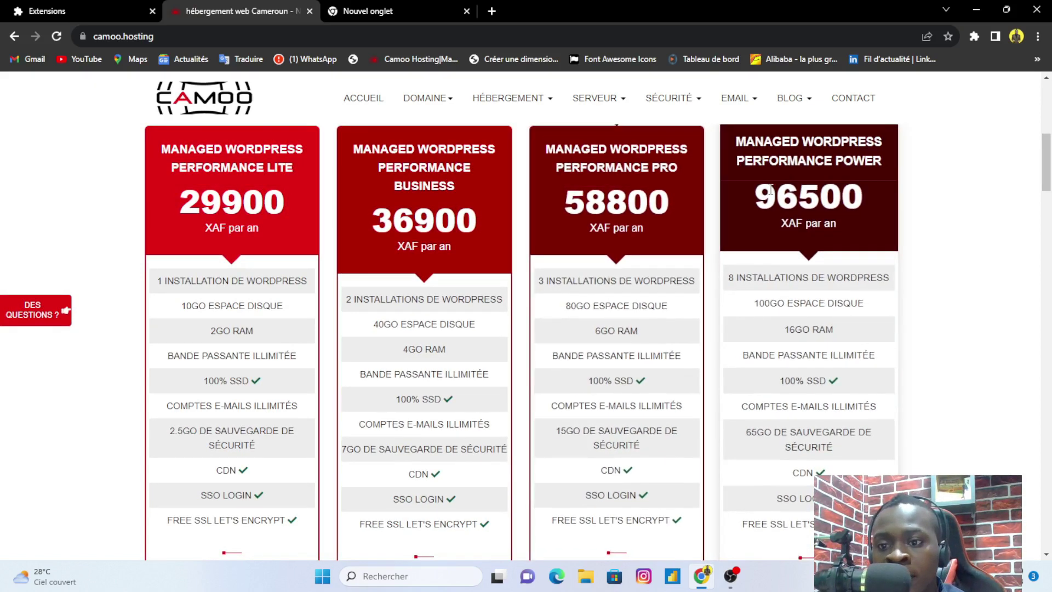
pyautogui.moveTo(1051, 138); pyautogui.dragTo(1050, 148)
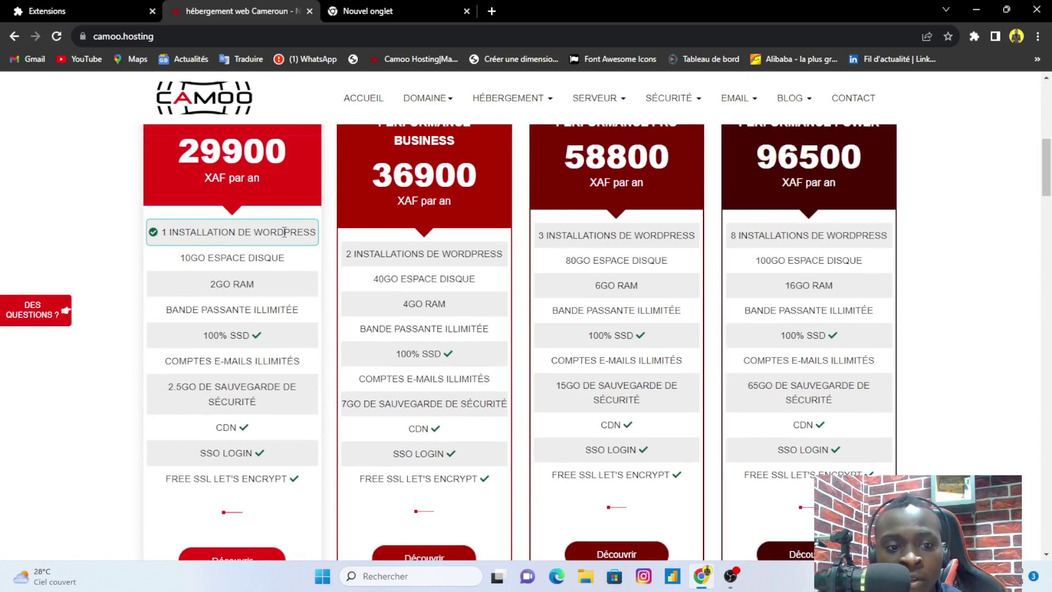
pyautogui.moveTo(1047, 188); pyautogui.dragTo(1048, 180)
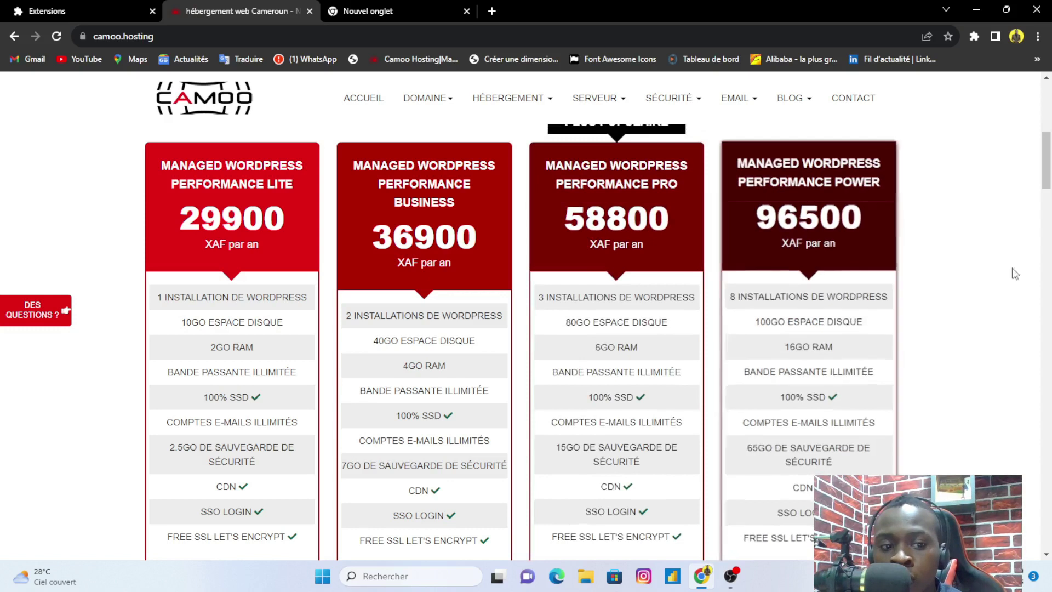
pyautogui.moveTo(1045, 161); pyautogui.dragTo(1049, 176)
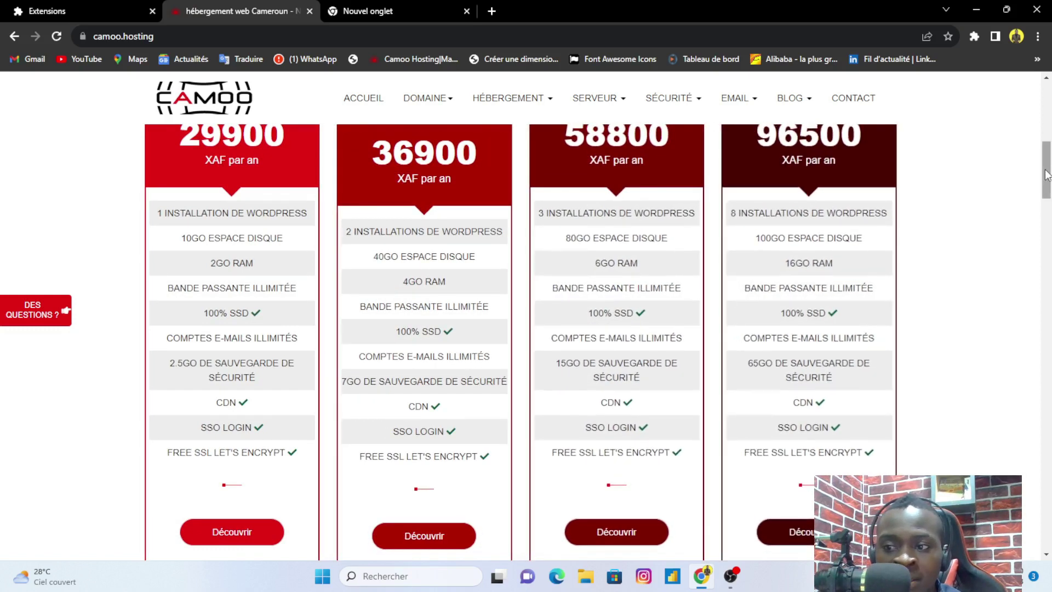
# Step: Scroll to the pricing cards and choose Découvrir on the 29900 XAF per year plan
pyautogui.scroll(-2, 1050, 189)
pyautogui.scroll(2, 1051, 183)
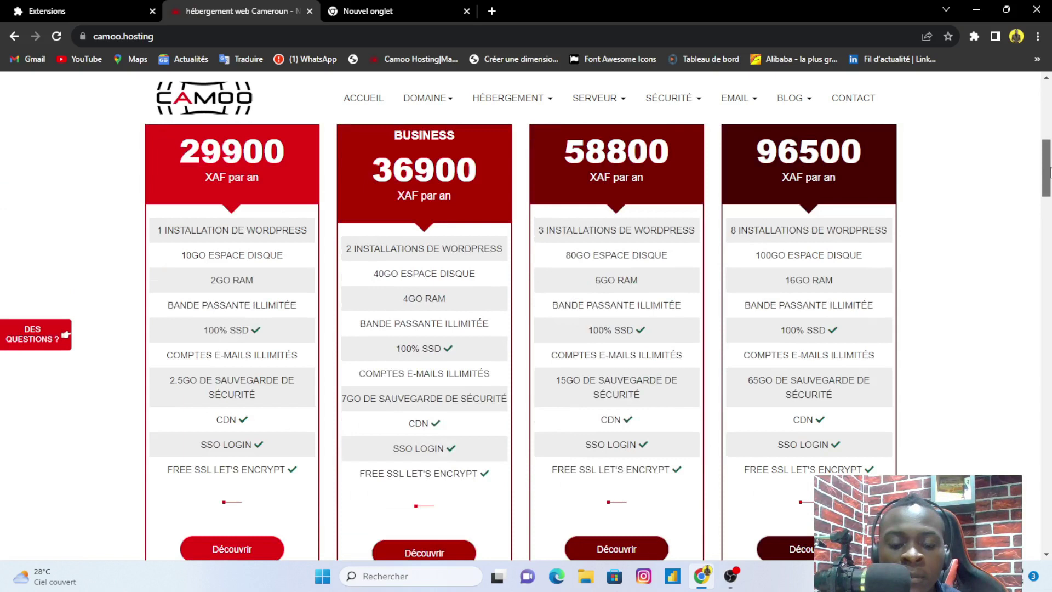
pyautogui.scroll(-4, 1050, 180)
pyautogui.scroll(1, 1048, 178)
pyautogui.scroll(2, 1049, 178)
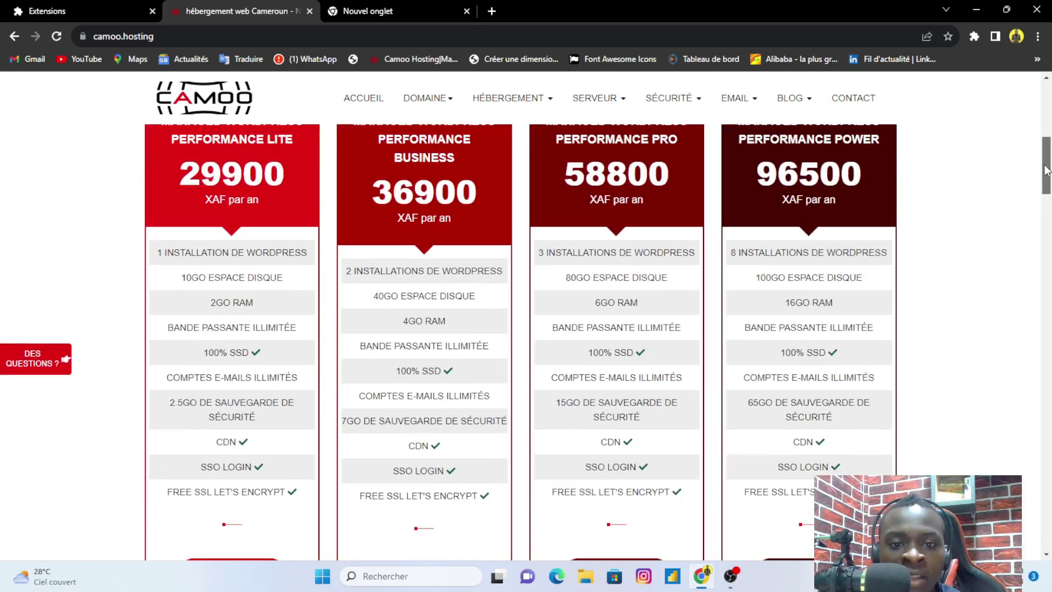
pyautogui.scroll(-1, 1049, 174)
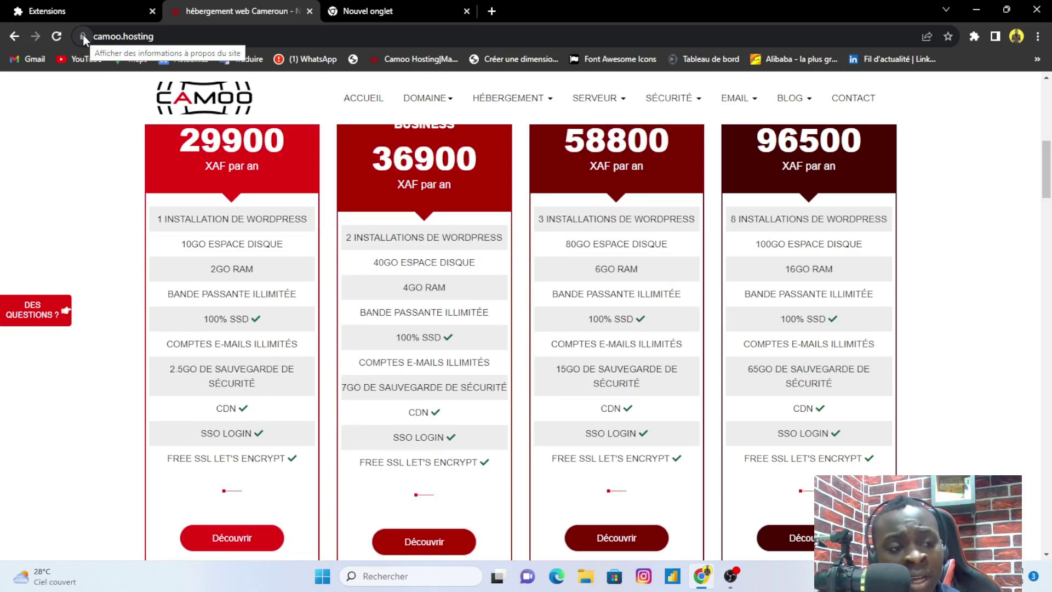
pyautogui.moveTo(408, 118)
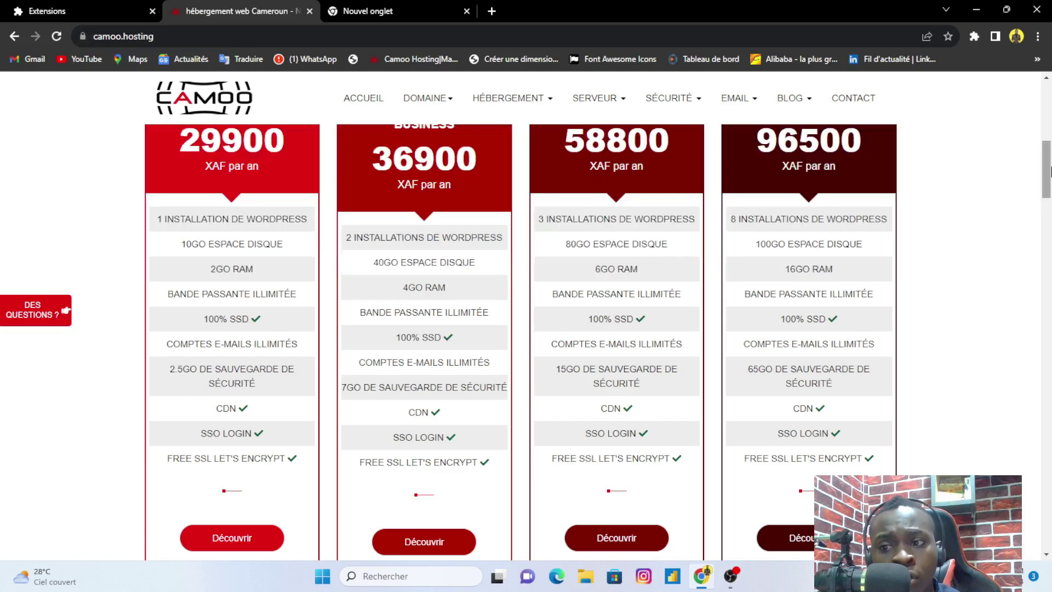
pyautogui.moveTo(1049, 171)
pyautogui.mouseDown()
pyautogui.moveTo(1049, 215)
pyautogui.moveTo(1034, 137)
pyautogui.moveTo(1045, 172)
pyautogui.mouseUp()
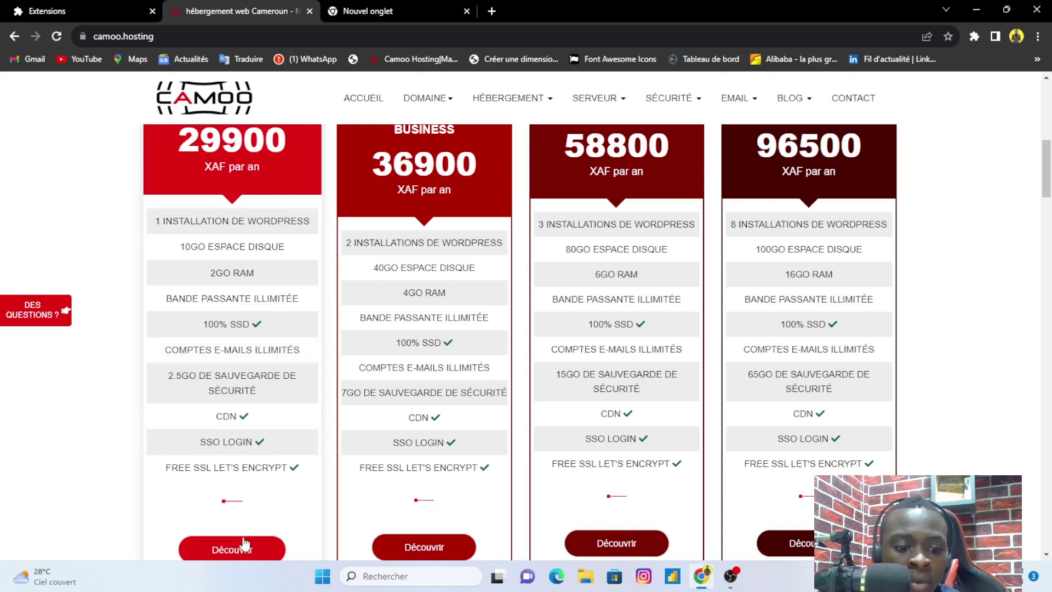
pyautogui.moveTo(1049, 193); pyautogui.dragTo(1051, 204)
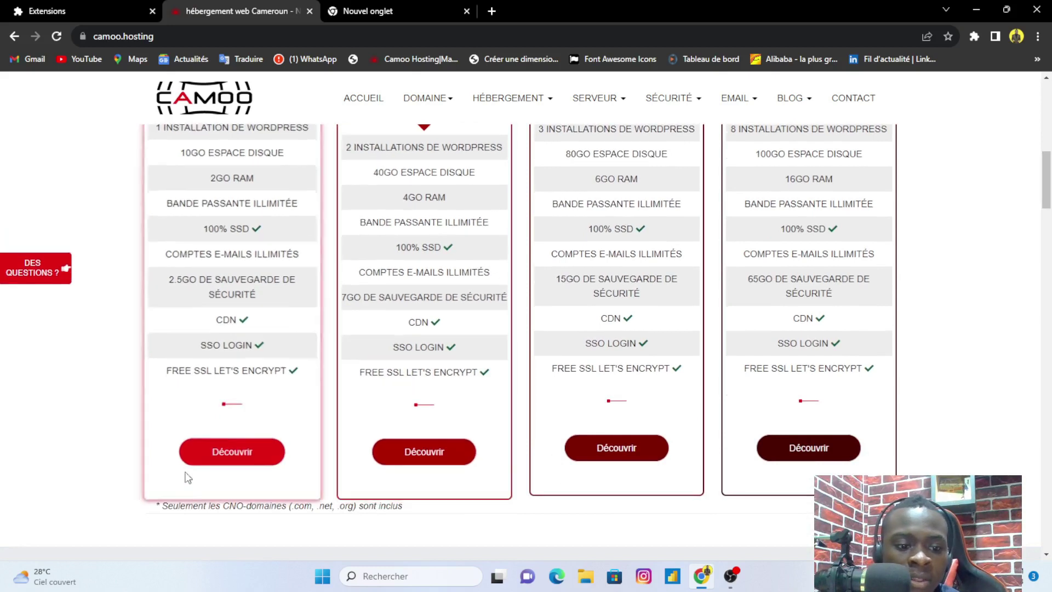
pyautogui.click(237, 455)
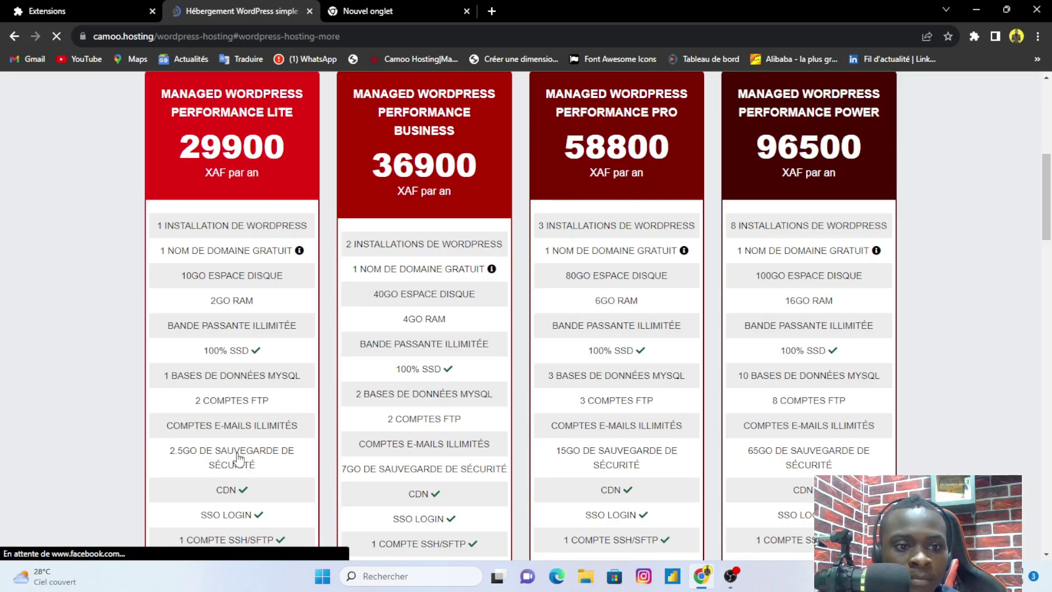
# Step: Order the Managed WordPress Performance Lite plan via its Commander button
pyautogui.moveTo(1047, 166); pyautogui.dragTo(1051, 192)
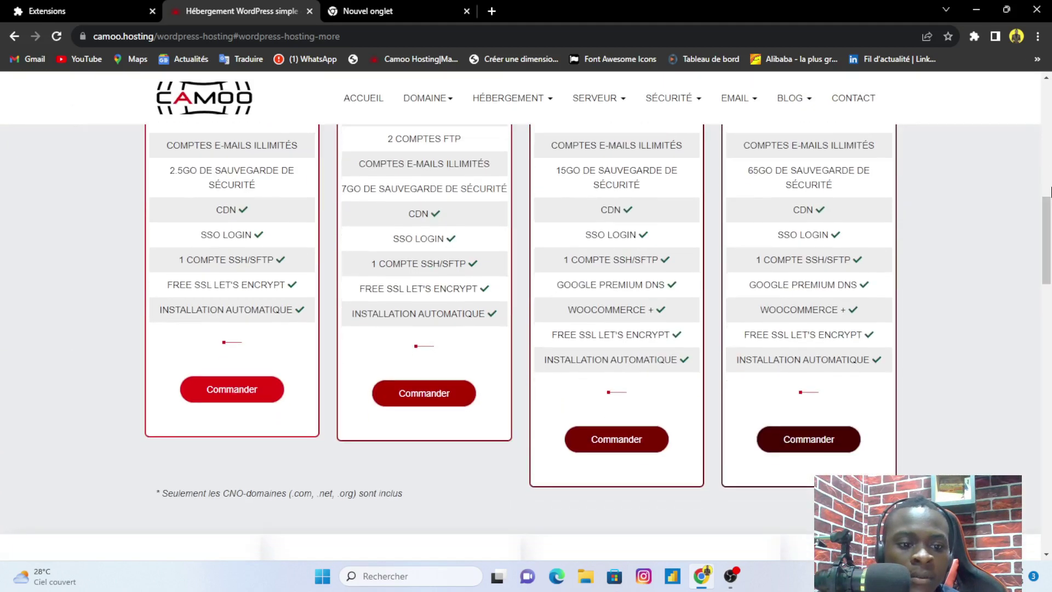
pyautogui.click(260, 408)
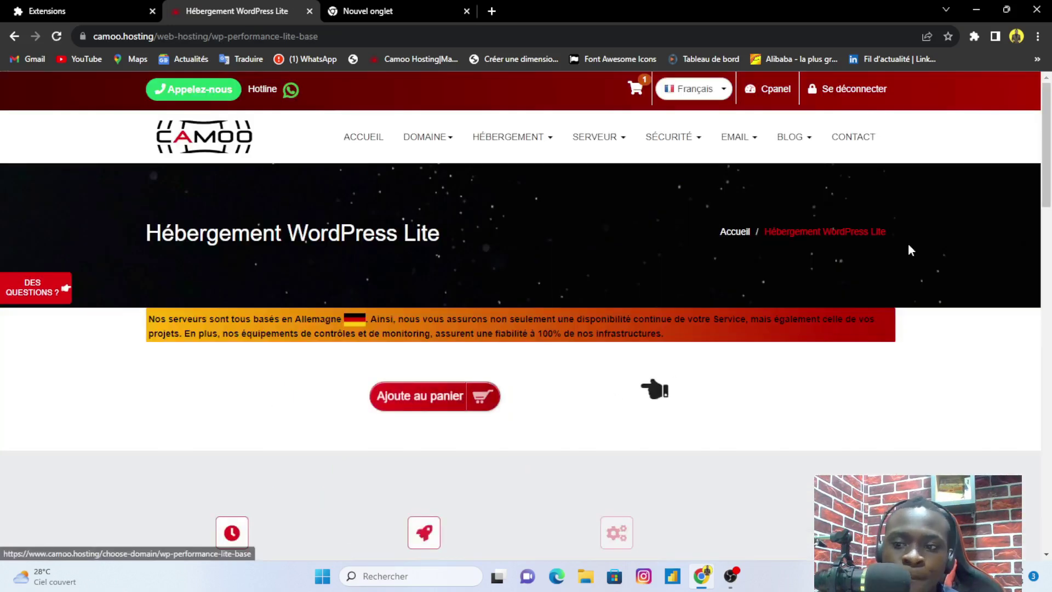
# Step: Add Hébergement WordPress Lite to the cart, bringing it to 2 items
pyautogui.moveTo(1047, 142)
pyautogui.mouseDown()
pyautogui.moveTo(1050, 156)
pyautogui.moveTo(1047, 139)
pyautogui.mouseUp()
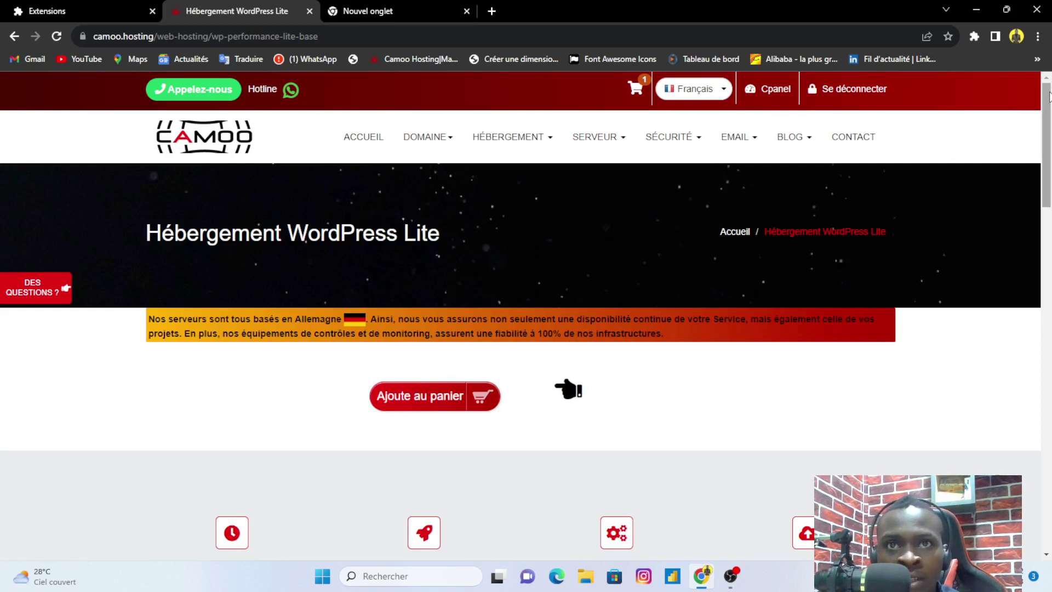
pyautogui.moveTo(1049, 96); pyautogui.dragTo(1050, 107)
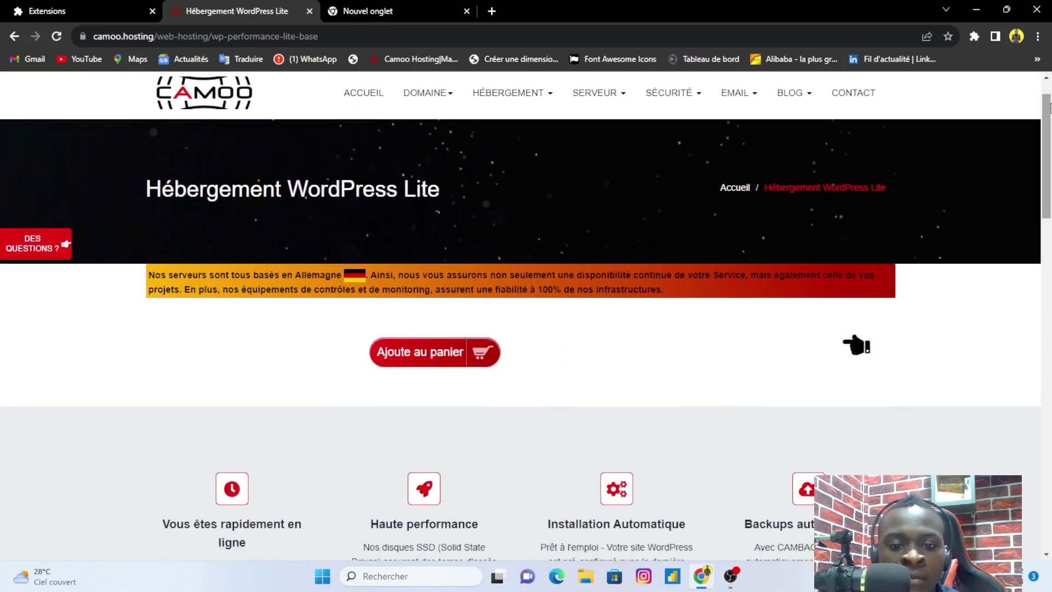
pyautogui.click(418, 355)
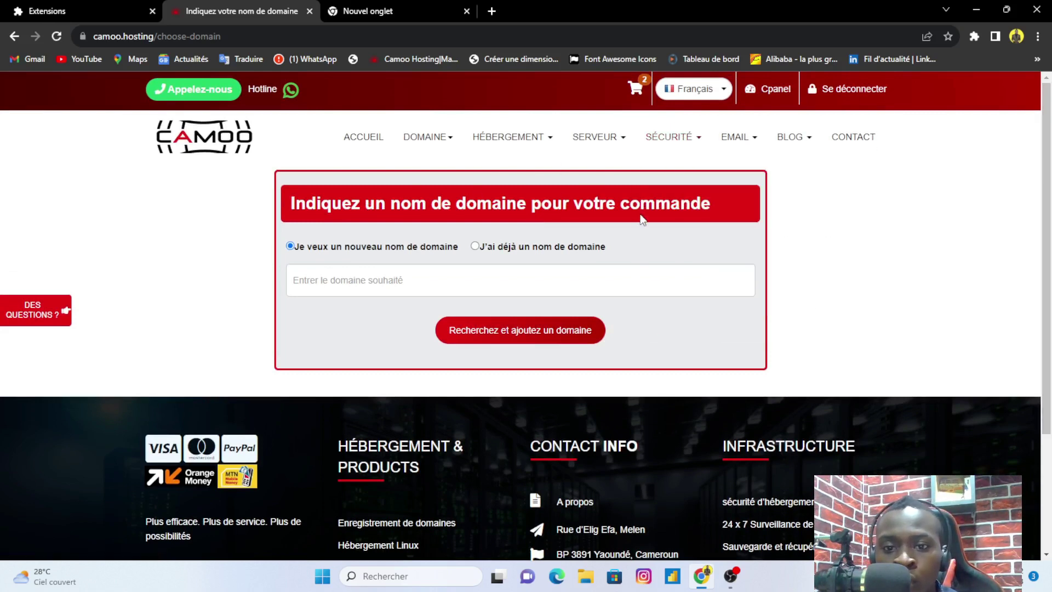
# Step: Fill in the previously used domain name and search its availability
pyautogui.click(366, 280)
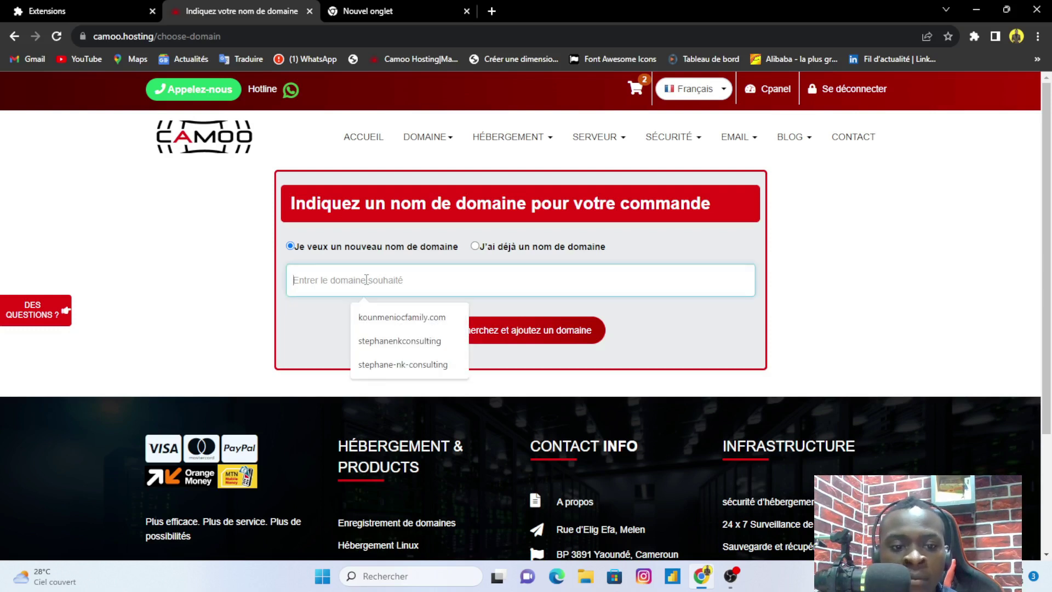
pyautogui.click(387, 341)
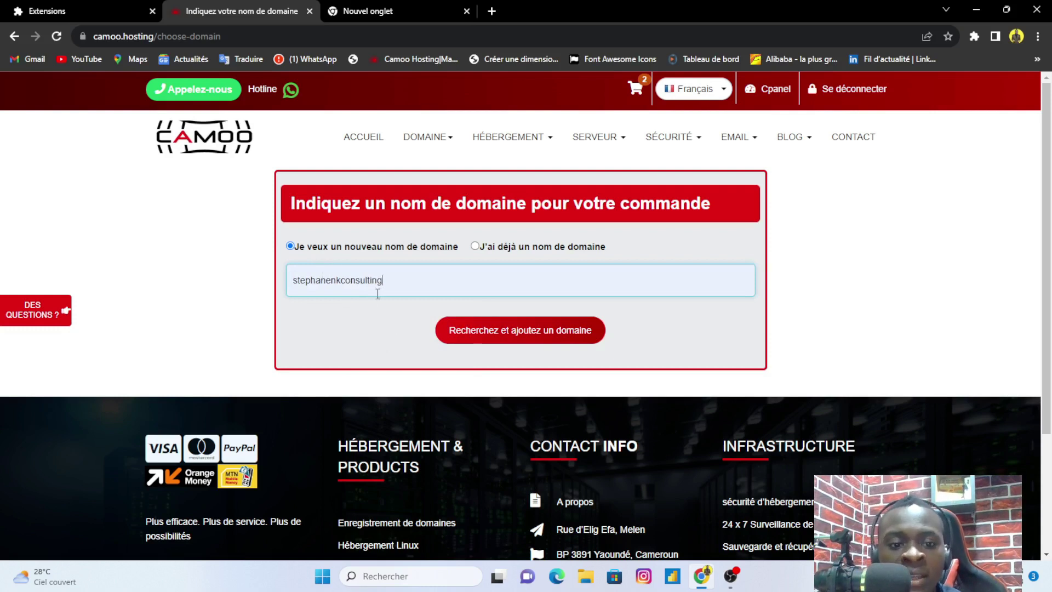
pyautogui.click(509, 331)
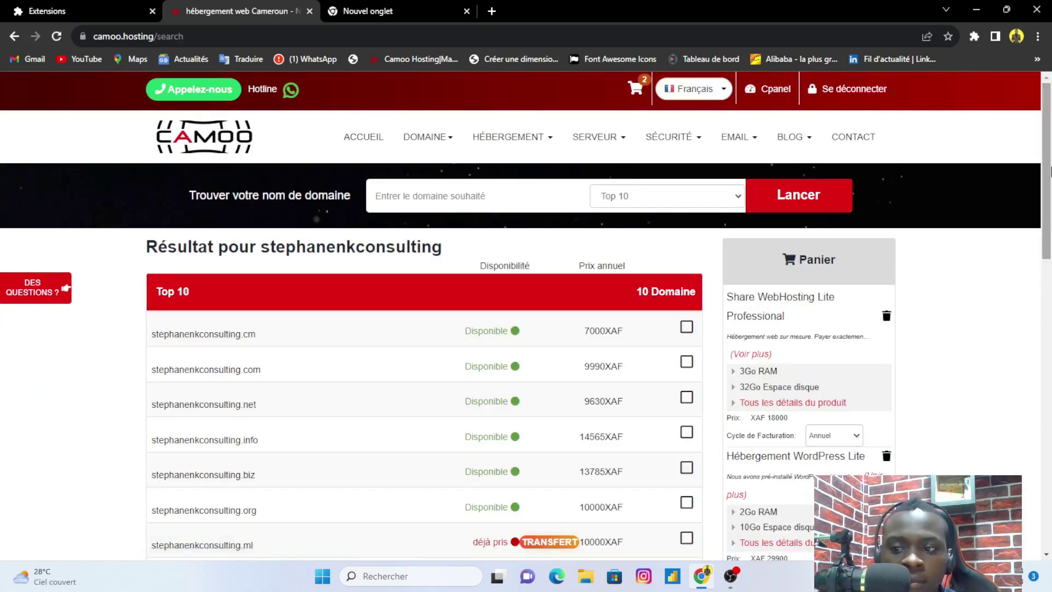
# Step: Scroll the Top 10 results and tick the .cm domain at 7000 XAF
pyautogui.scroll(-1, 1050, 162)
pyautogui.moveTo(1050, 168); pyautogui.dragTo(1050, 195)
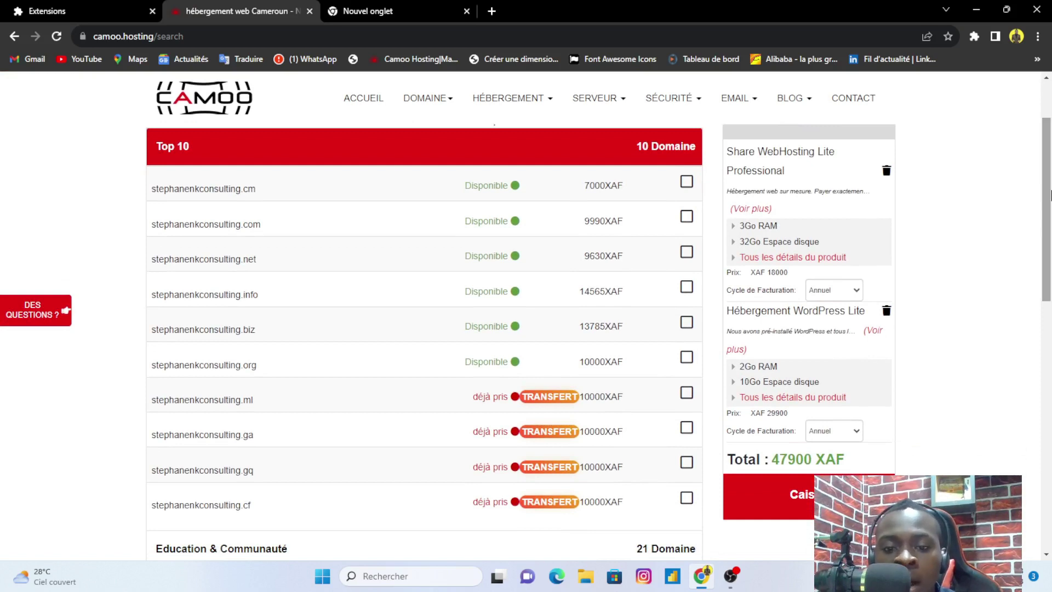
pyautogui.moveTo(1050, 195); pyautogui.dragTo(1051, 200)
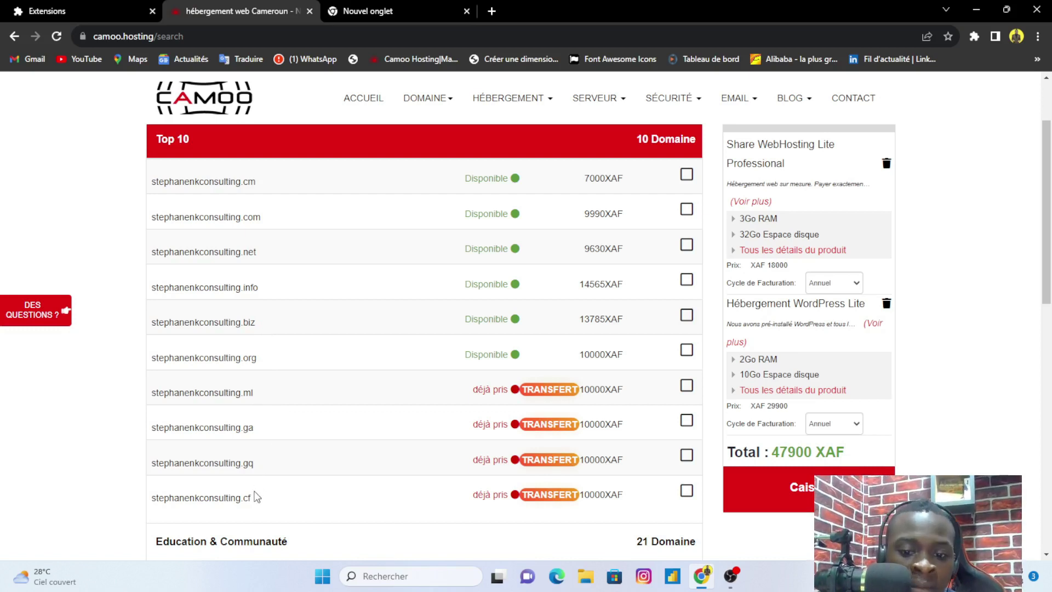
pyautogui.moveTo(1050, 200); pyautogui.dragTo(1050, 187)
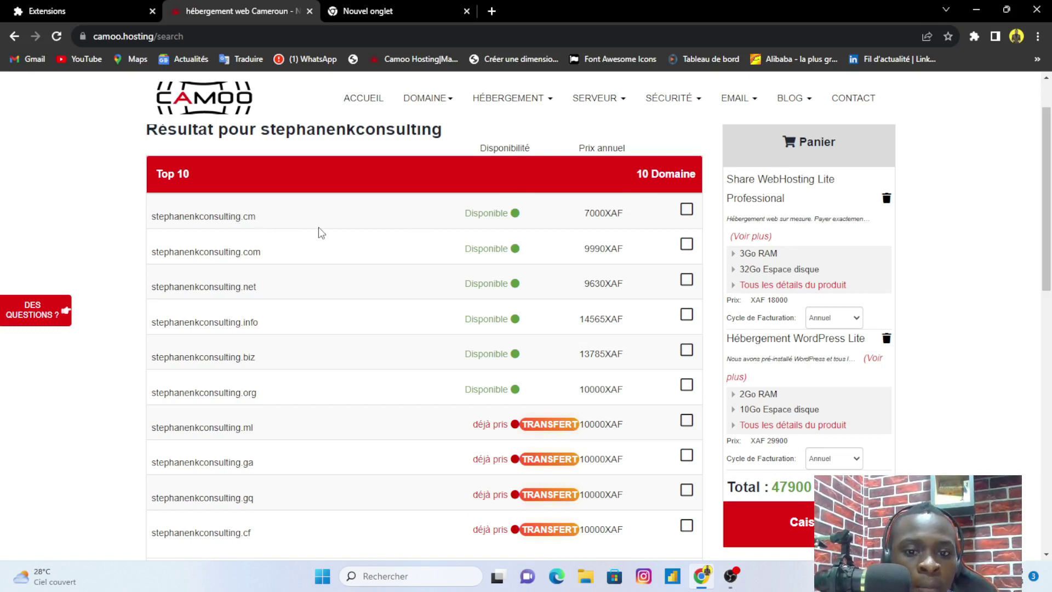
pyautogui.click(688, 211)
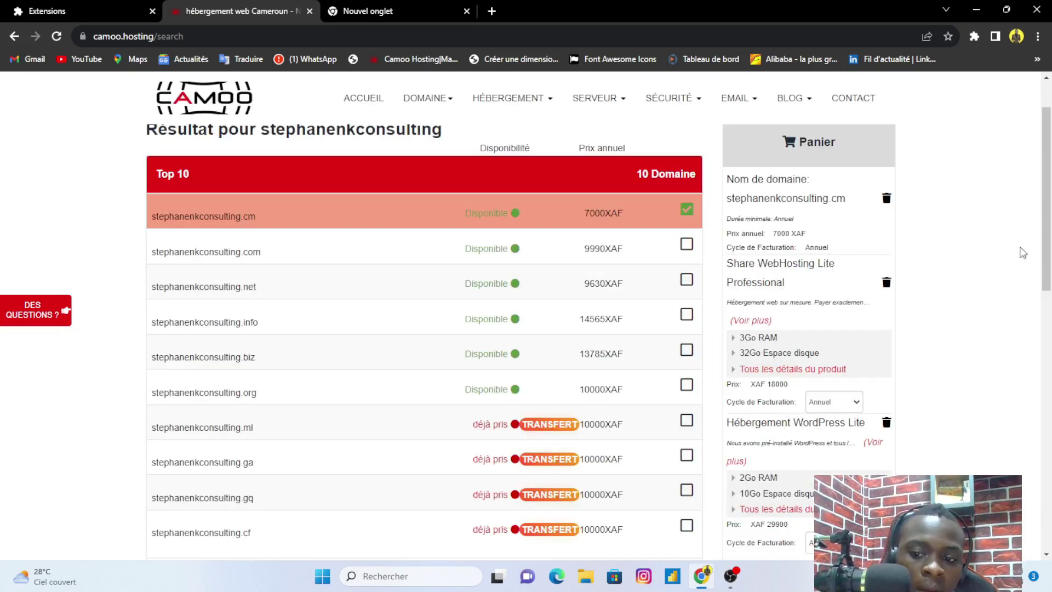
pyautogui.moveTo(1049, 236); pyautogui.dragTo(1050, 268)
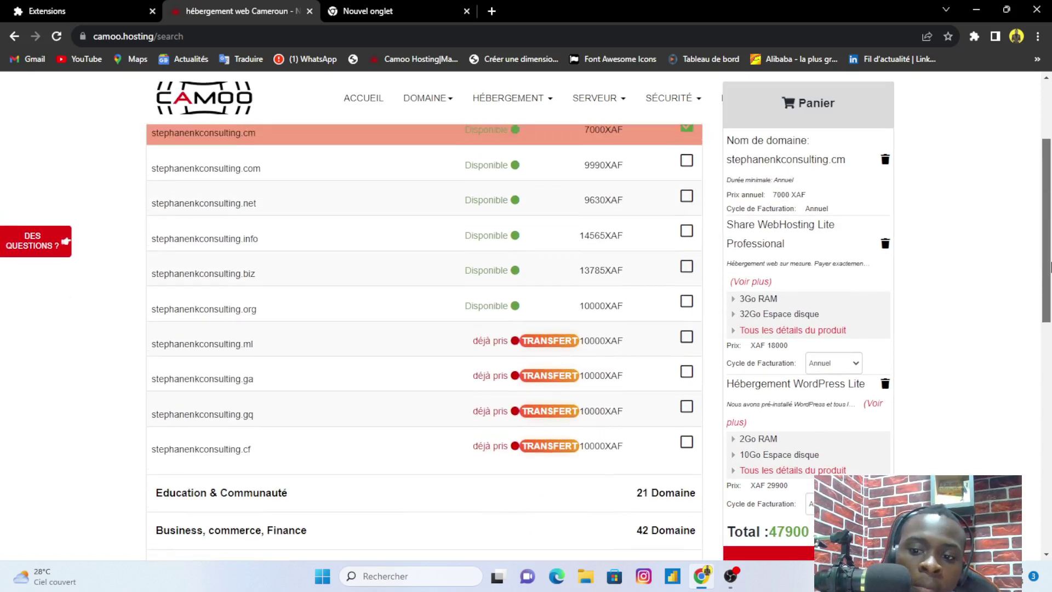
# Step: Delete WordPress Lite and Share WebHosting Lite Professional from the cart, then scroll to the top
pyautogui.click(885, 386)
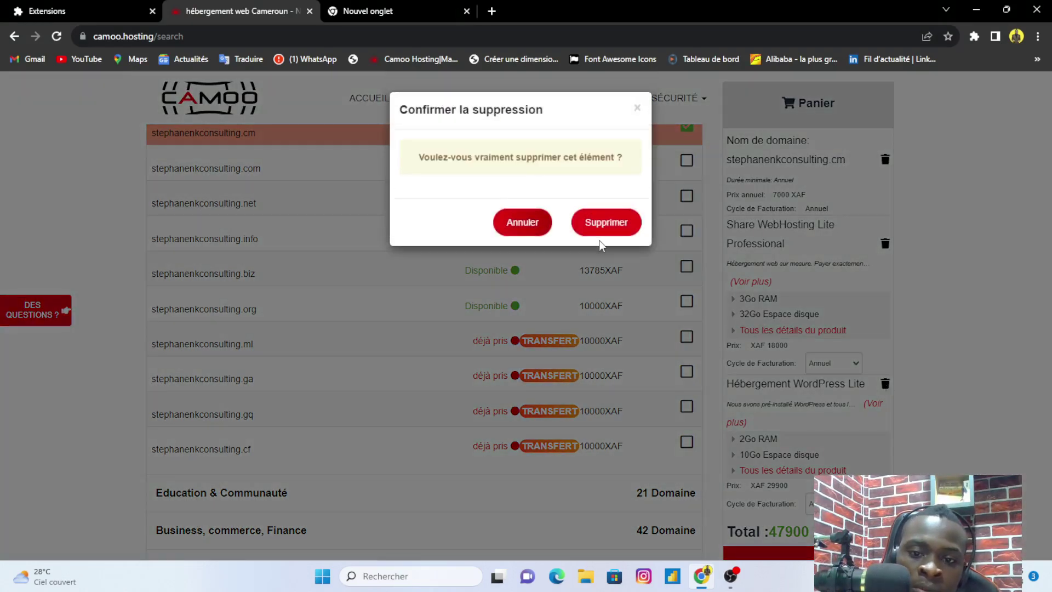
pyautogui.click(604, 237)
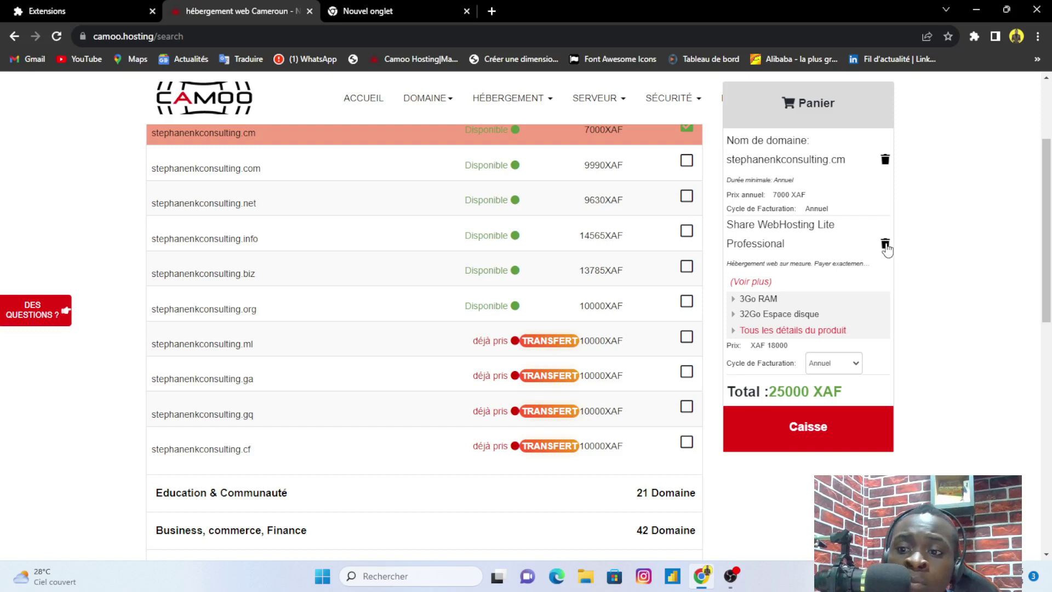
pyautogui.click(885, 244)
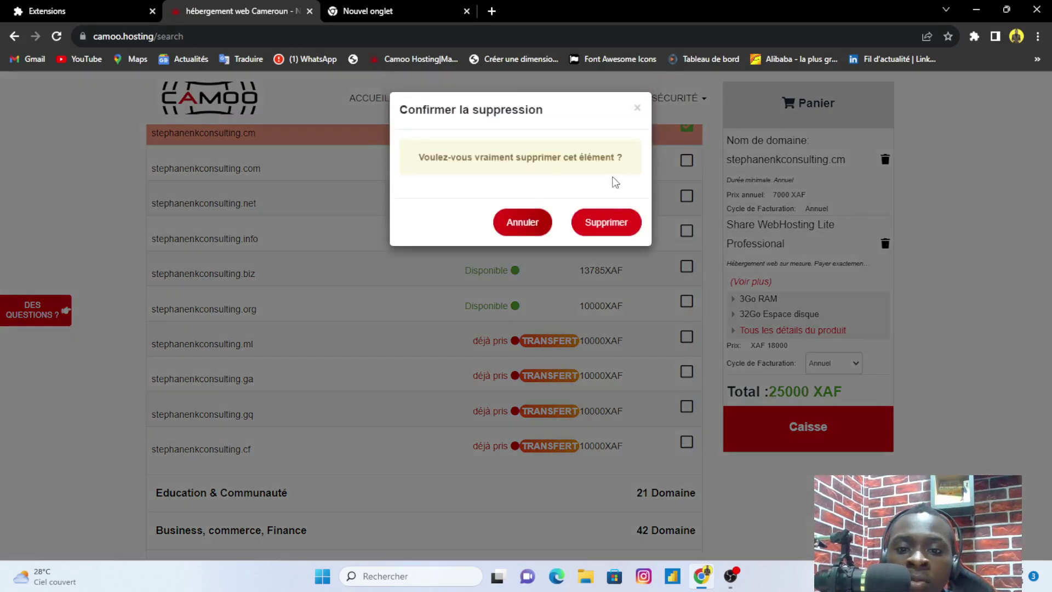
pyautogui.click(614, 228)
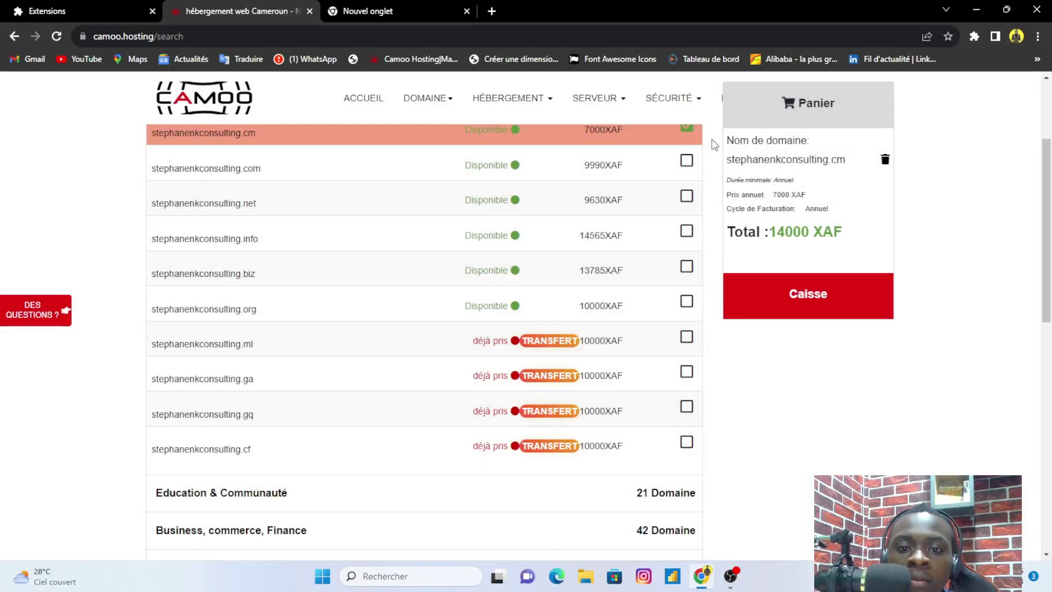
pyautogui.scroll(2, 1047, 175)
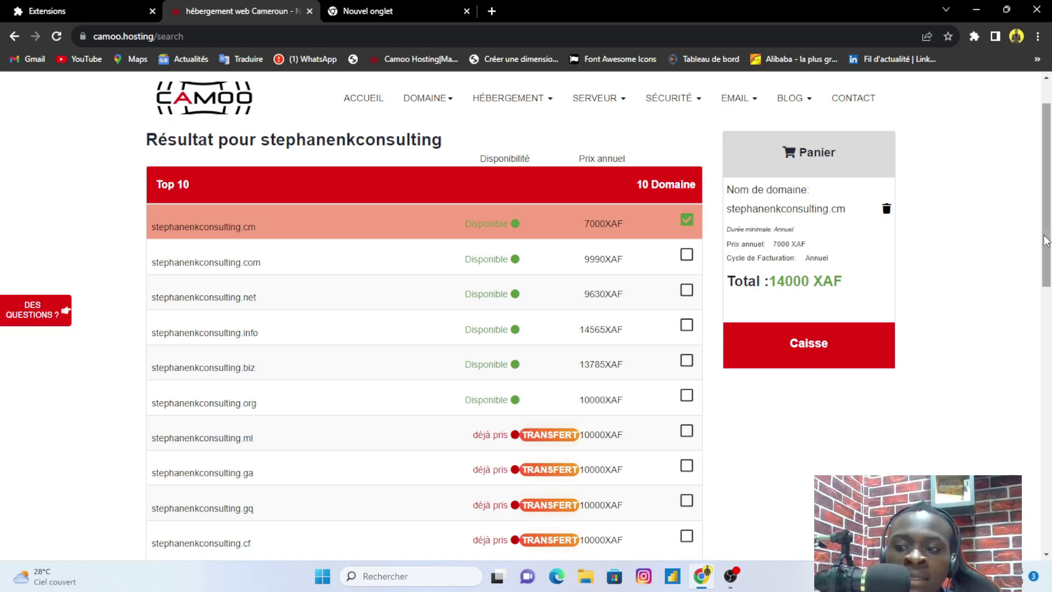
pyautogui.moveTo(1046, 241); pyautogui.dragTo(1045, 217)
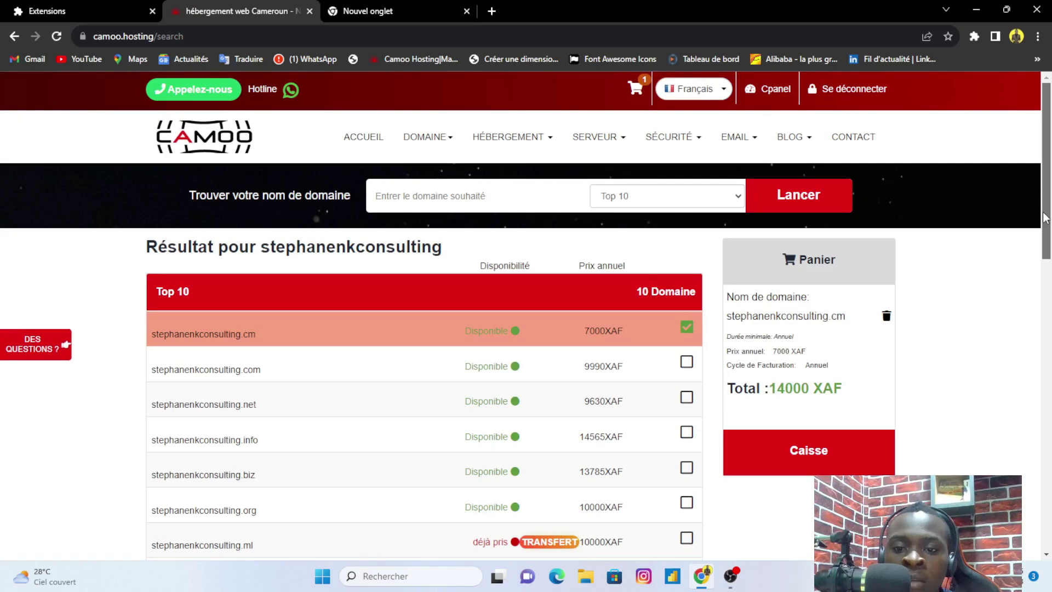
pyautogui.click(836, 465)
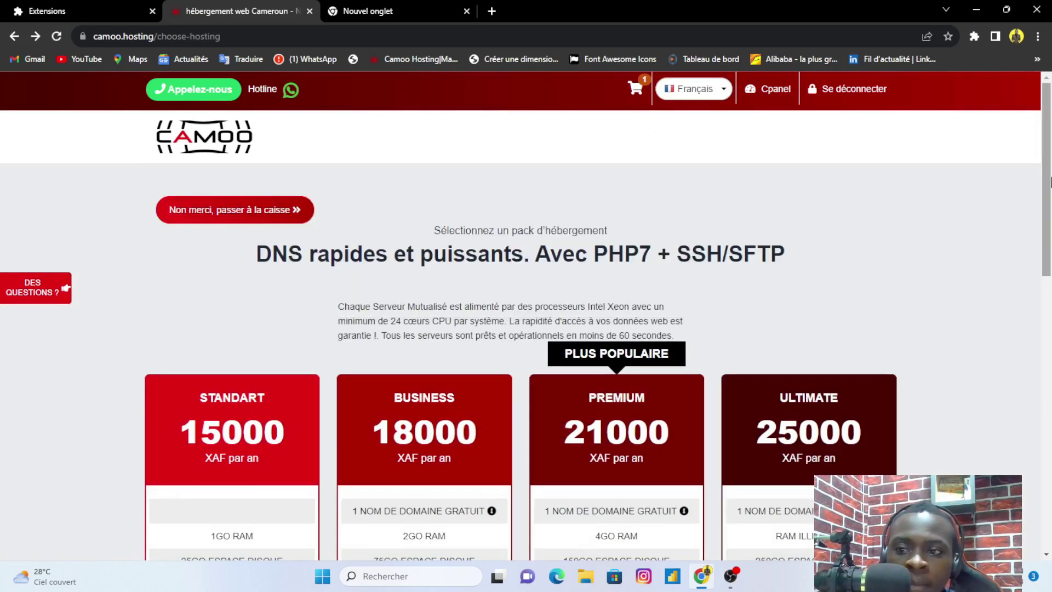
pyautogui.moveTo(1049, 183)
pyautogui.mouseDown()
pyautogui.moveTo(1049, 222)
pyautogui.moveTo(1047, 164)
pyautogui.mouseUp()
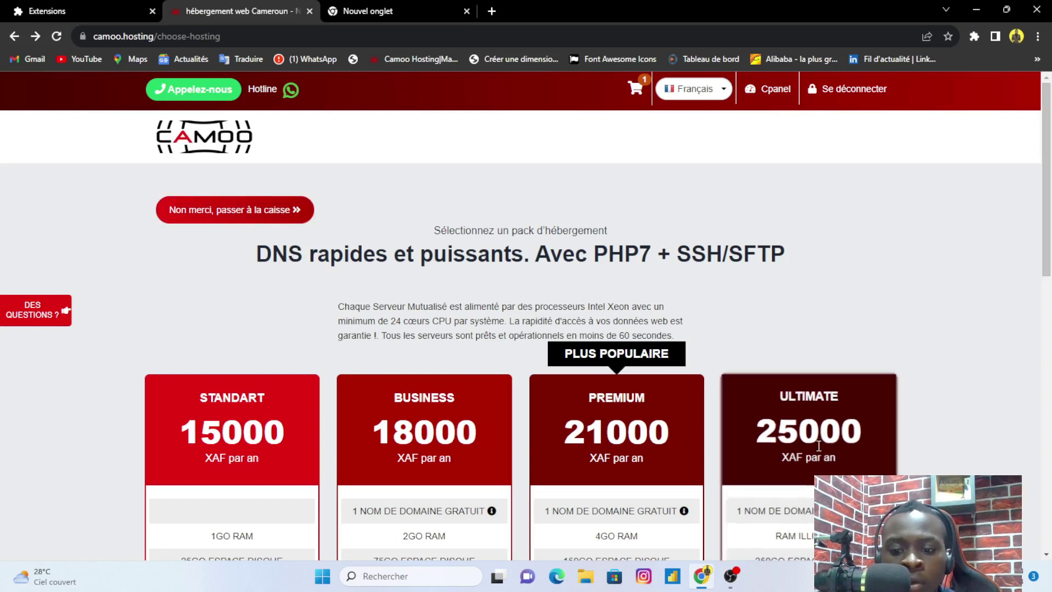
pyautogui.click(730, 585)
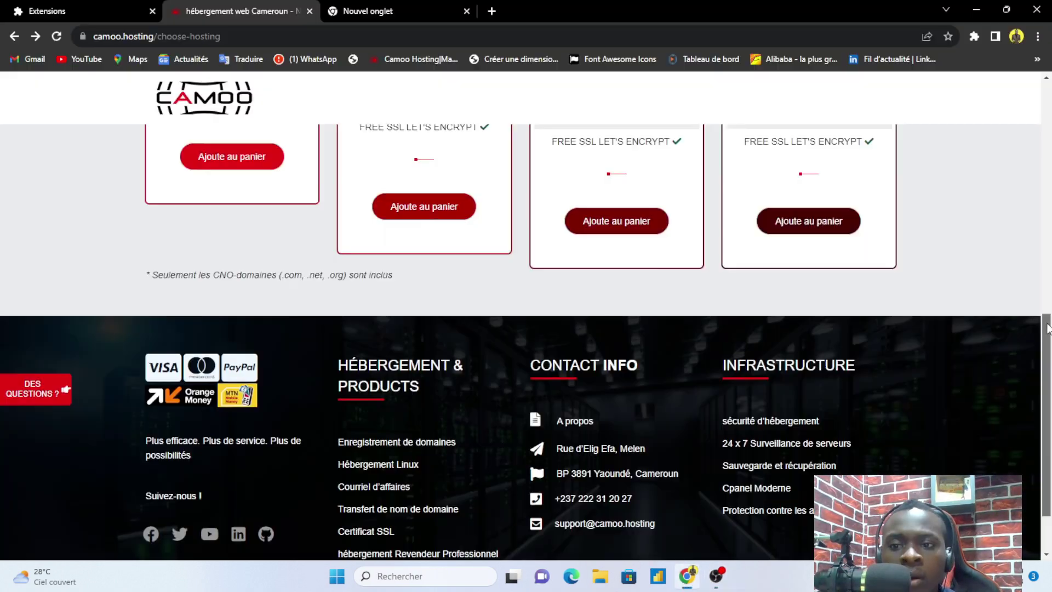
pyautogui.scroll(10, 1025, 191)
pyautogui.scroll(5, 1022, 164)
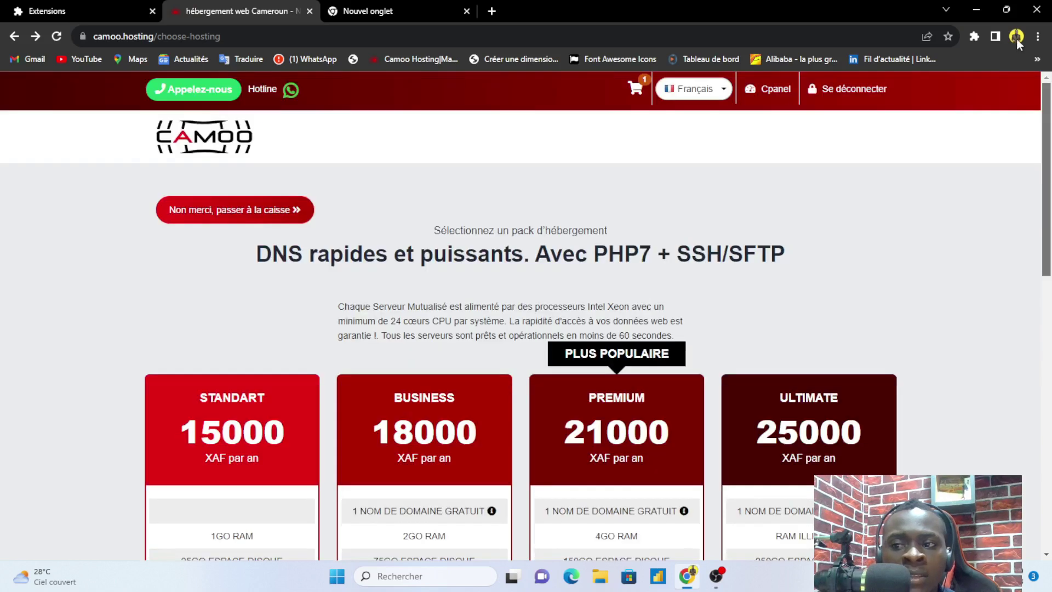
# Step: Decline the hosting offer and scroll the cart past the 7000 XAF .cm domain to the payment methods
pyautogui.moveTo(760, 129)
pyautogui.click(253, 205)
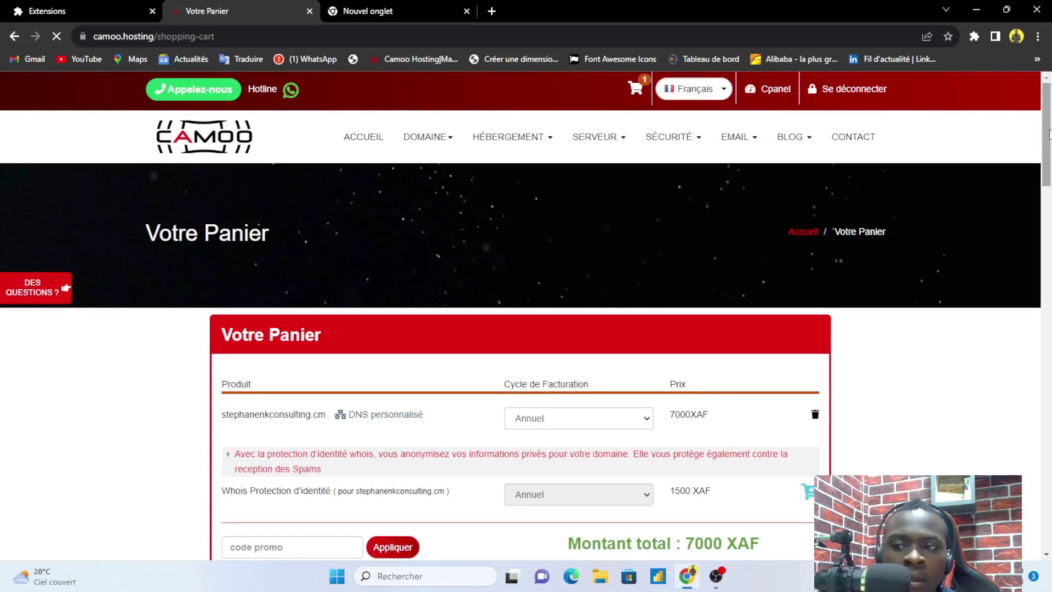
pyautogui.scroll(-1, 1047, 142)
pyautogui.scroll(-2, 1050, 142)
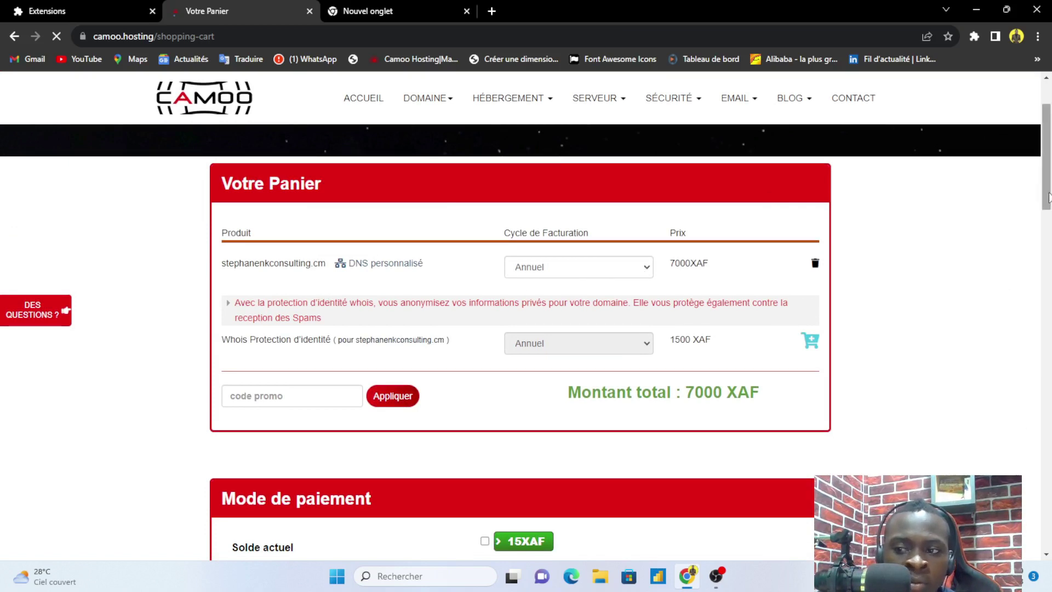
pyautogui.scroll(-1, 1049, 205)
pyautogui.scroll(-3, 763, 249)
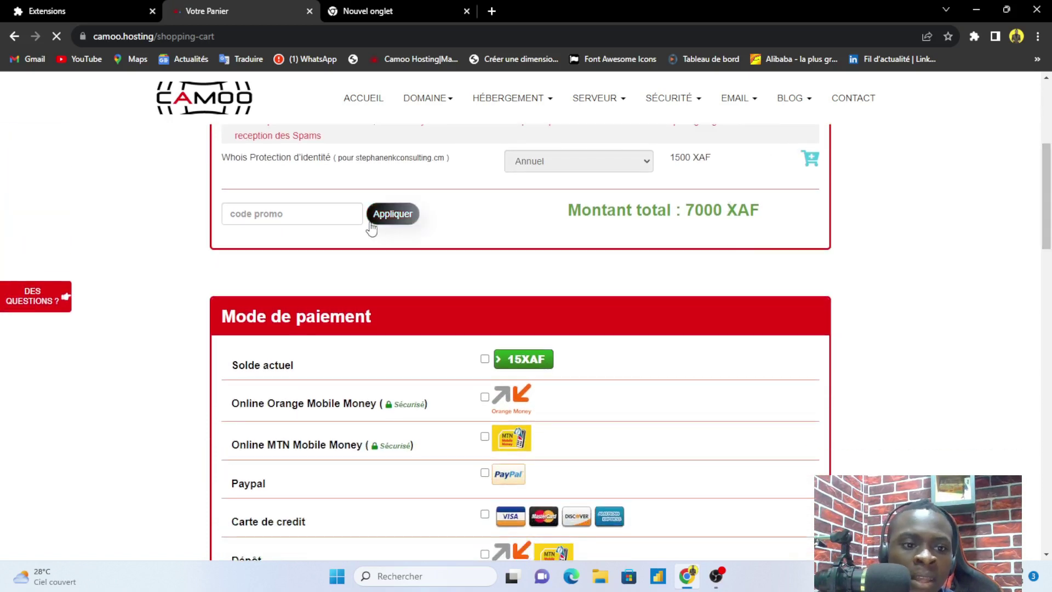
pyautogui.click(280, 216)
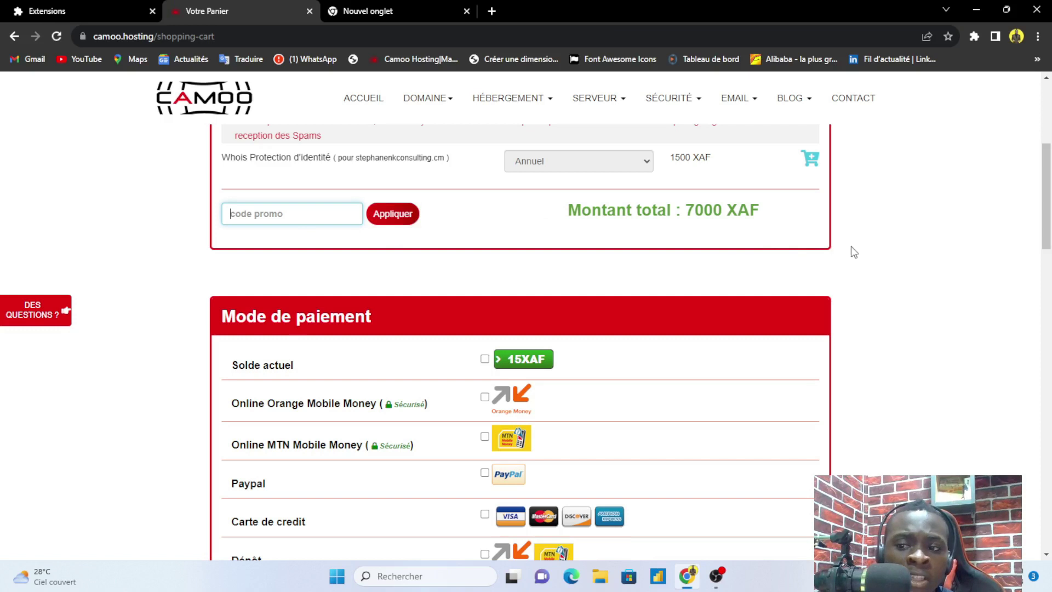
pyautogui.moveTo(1049, 162); pyautogui.dragTo(1051, 195)
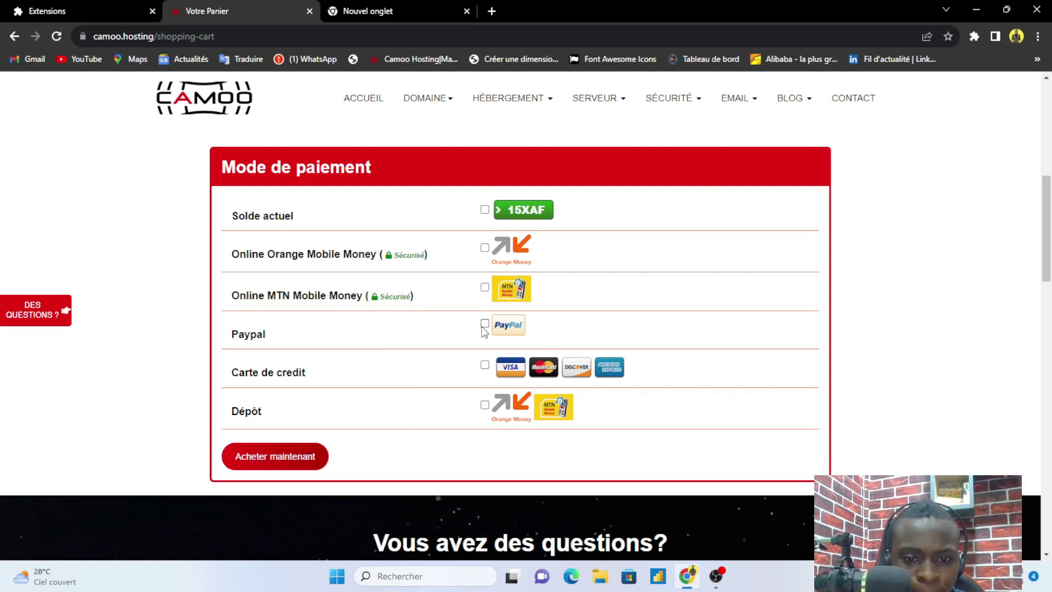
# Step: Select Dépôt as the payment method and park the order in the waiting queue
pyautogui.click(487, 407)
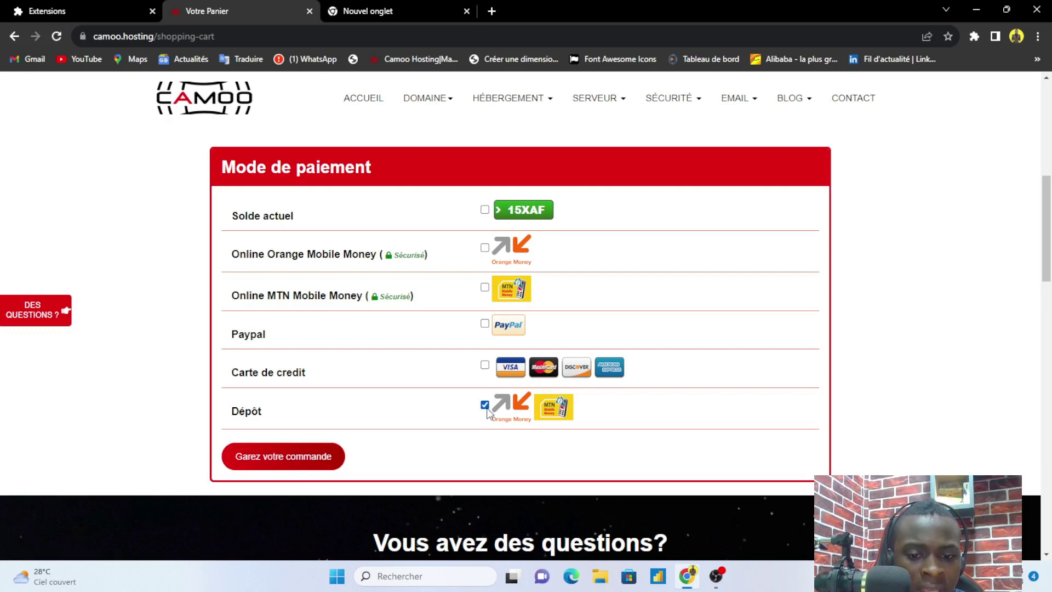
pyautogui.click(261, 463)
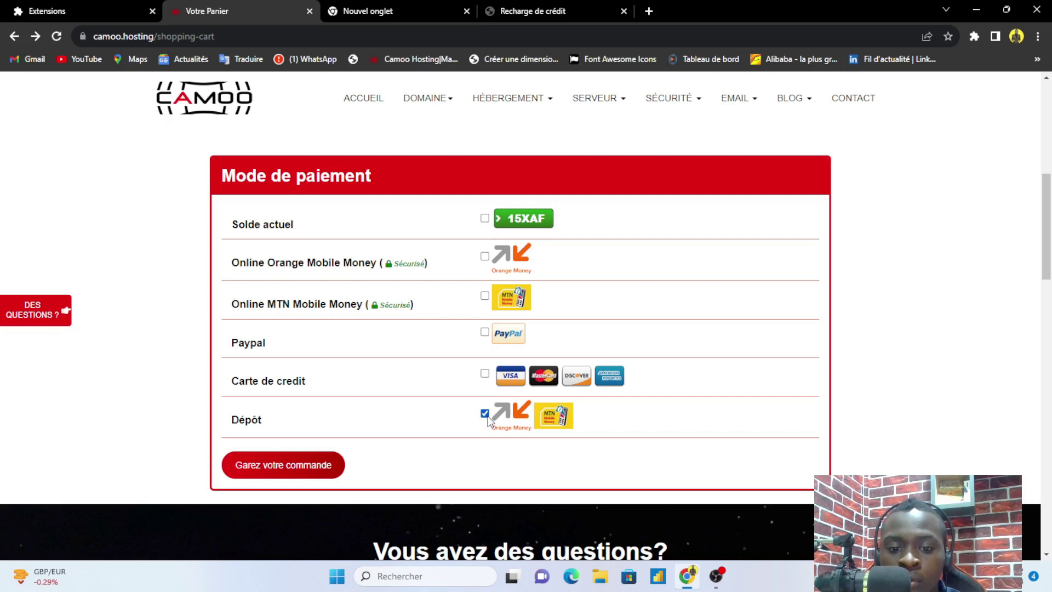
pyautogui.click(316, 471)
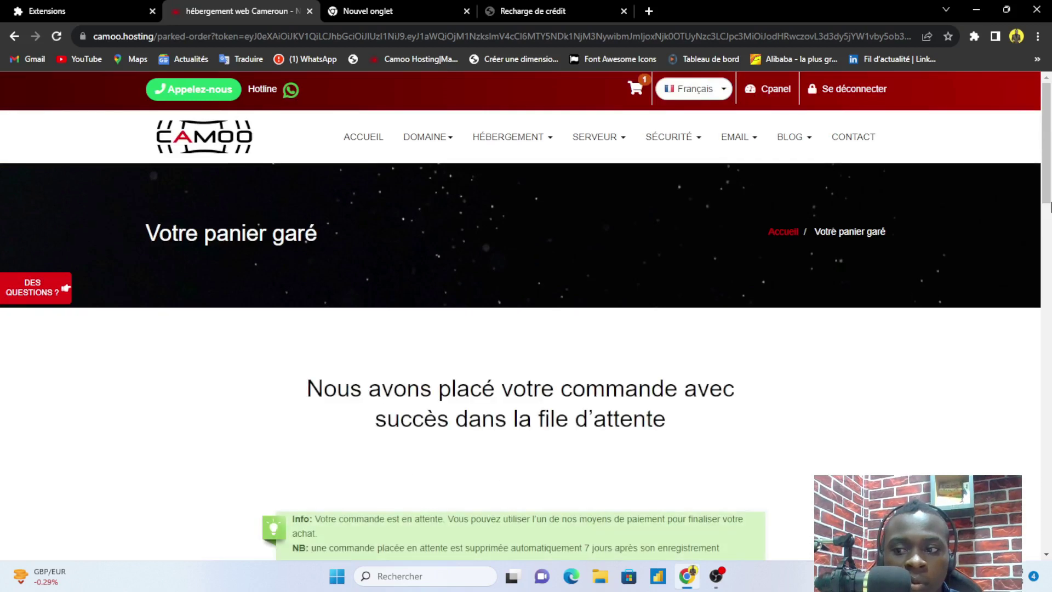
pyautogui.moveTo(1049, 186); pyautogui.dragTo(1050, 211)
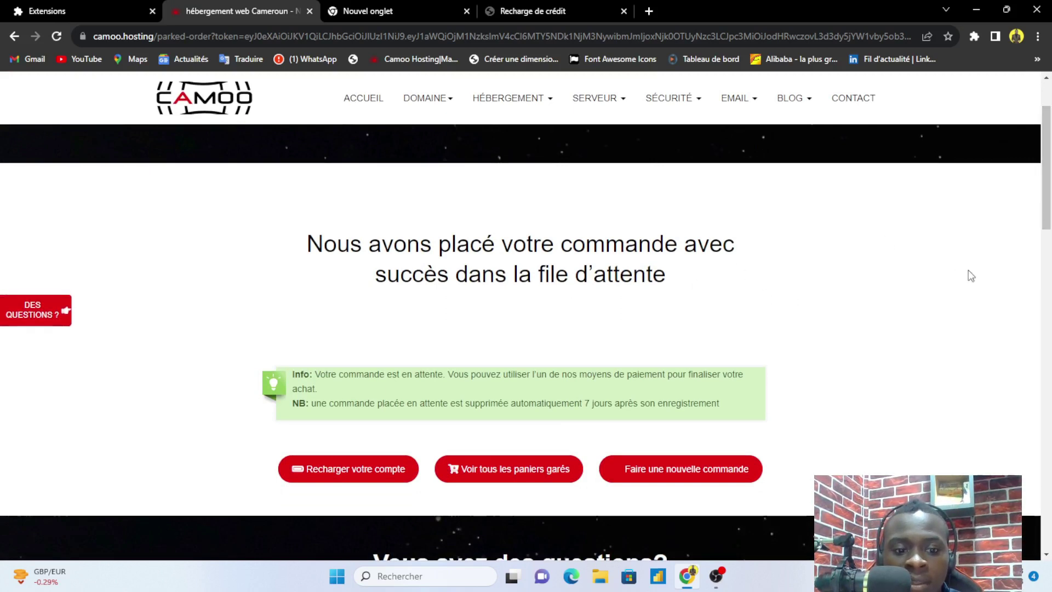
pyautogui.moveTo(1048, 195); pyautogui.dragTo(1048, 226)
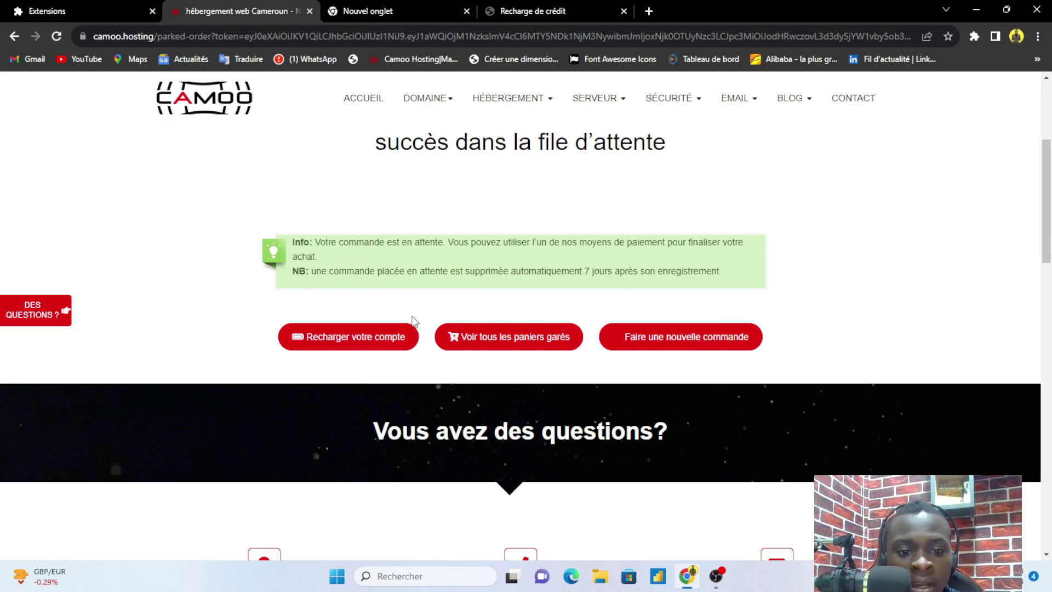
# Step: Open the account top-up and show the MTN Mobile Money deposit numbers
pyautogui.click(377, 345)
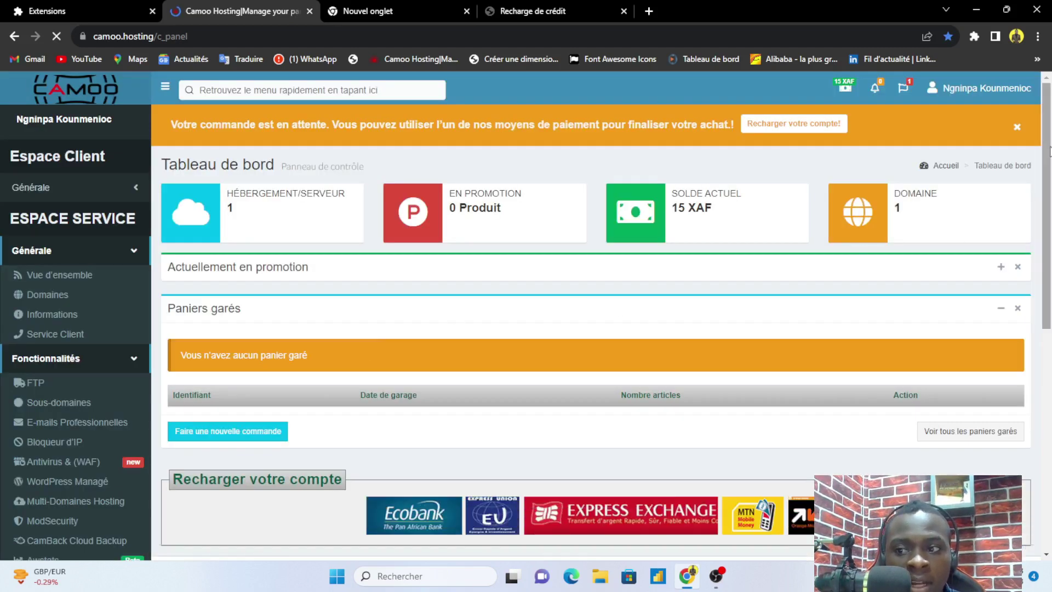
pyautogui.moveTo(1050, 151); pyautogui.dragTo(1049, 205)
pyautogui.scroll(2, 1050, 205)
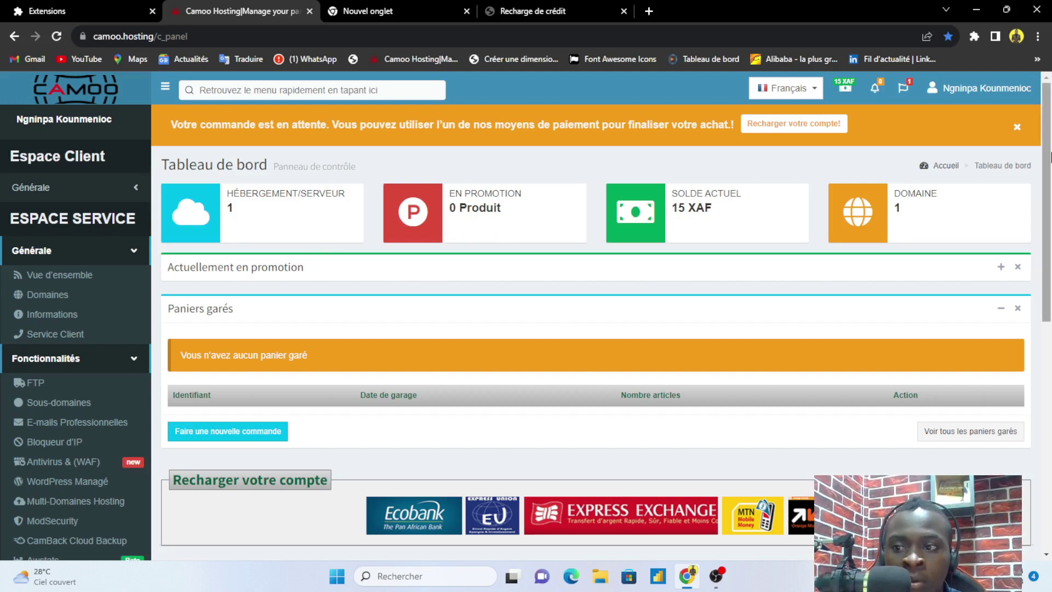
pyautogui.moveTo(1049, 157)
pyautogui.mouseDown()
pyautogui.moveTo(1047, 209)
pyautogui.moveTo(1047, 168)
pyautogui.mouseUp()
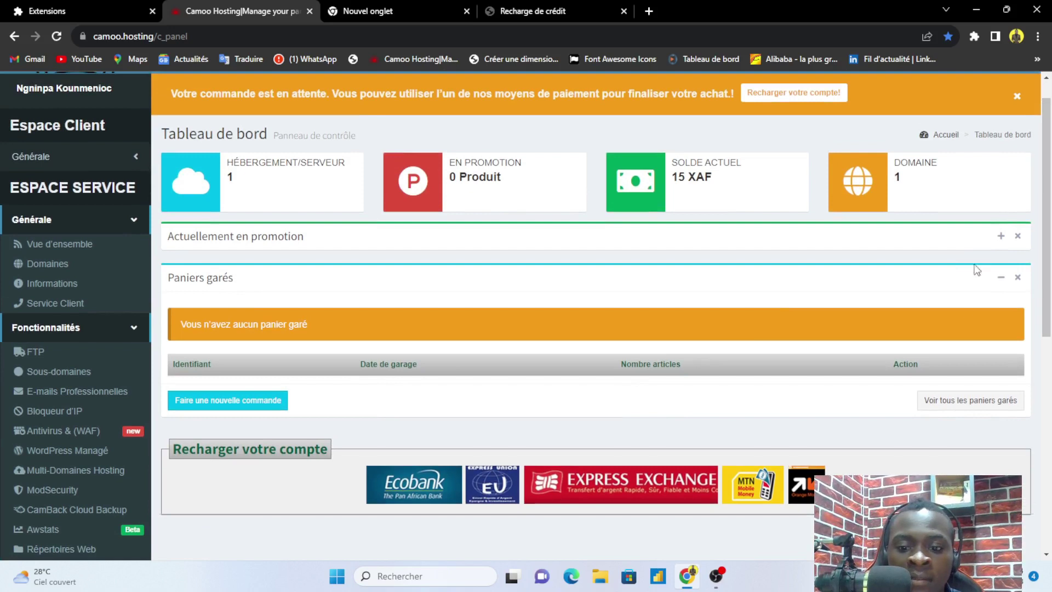
pyautogui.click(759, 495)
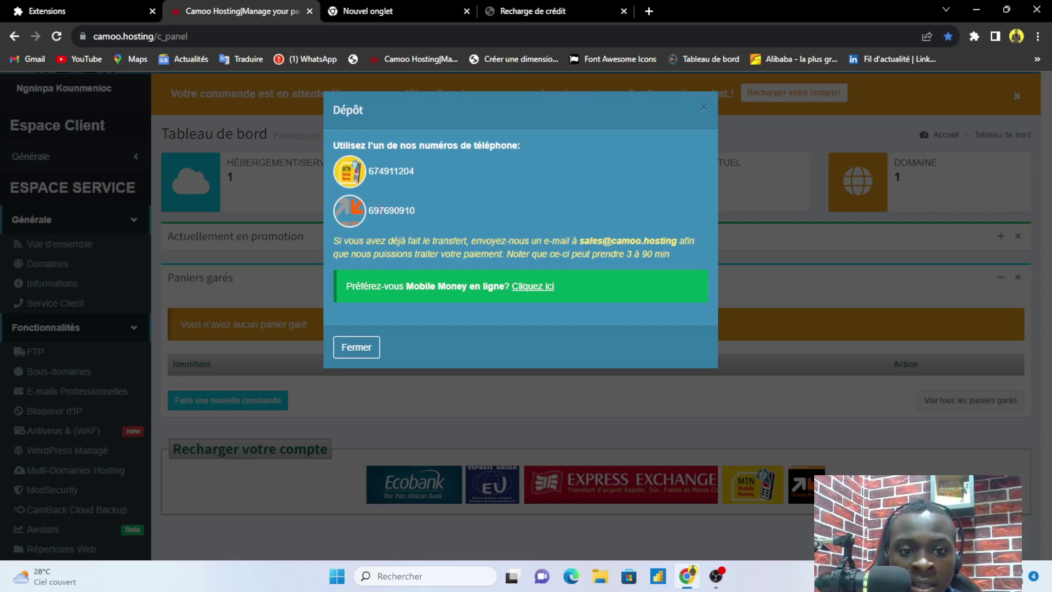
pyautogui.moveTo(370, 170); pyautogui.dragTo(435, 171)
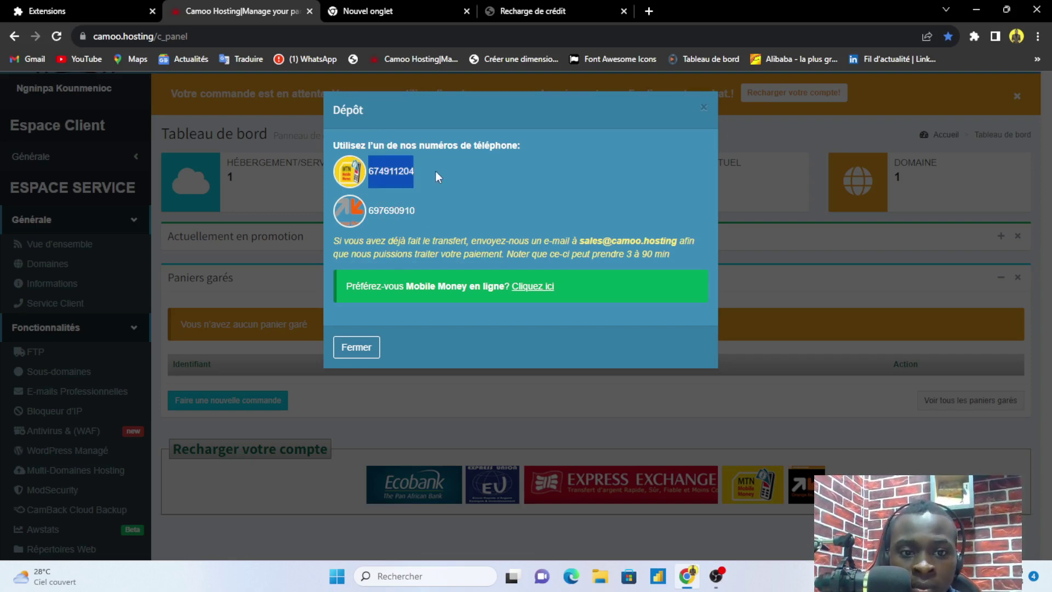
pyautogui.click(412, 203)
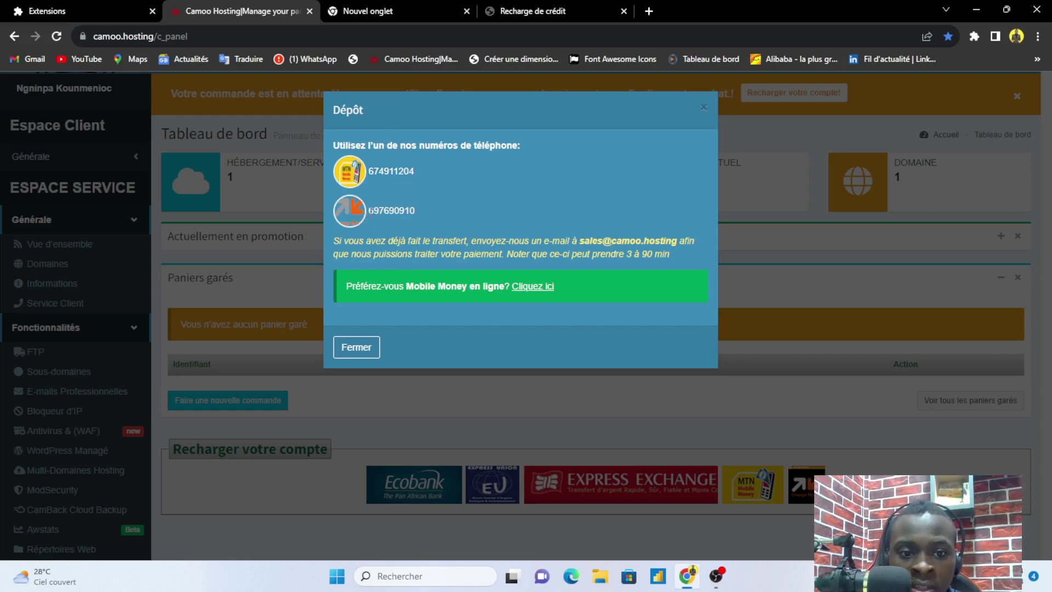
pyautogui.moveTo(370, 211); pyautogui.dragTo(426, 214)
pyautogui.click(426, 213)
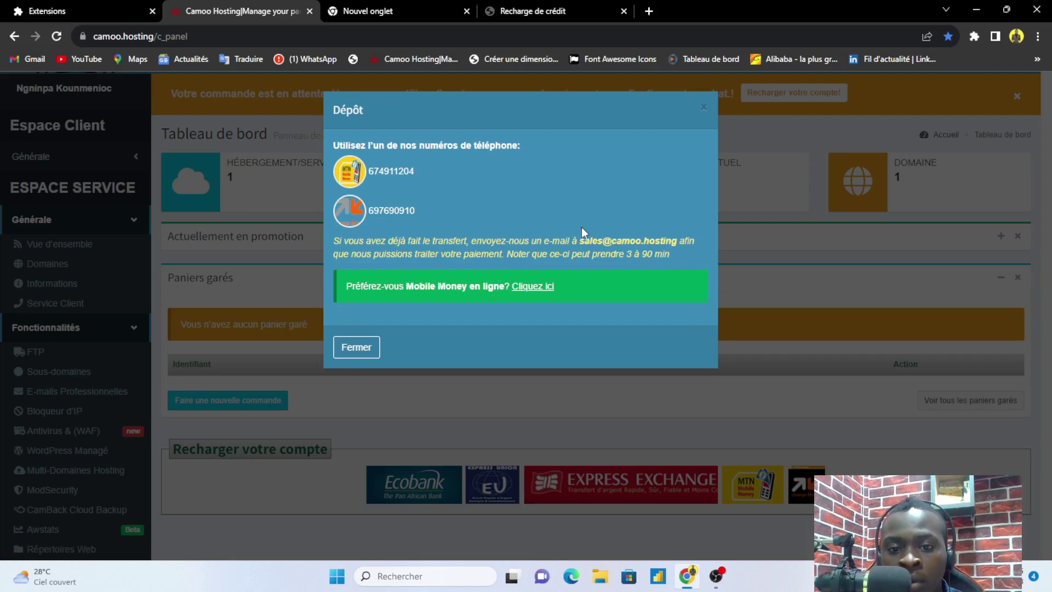
pyautogui.click(532, 287)
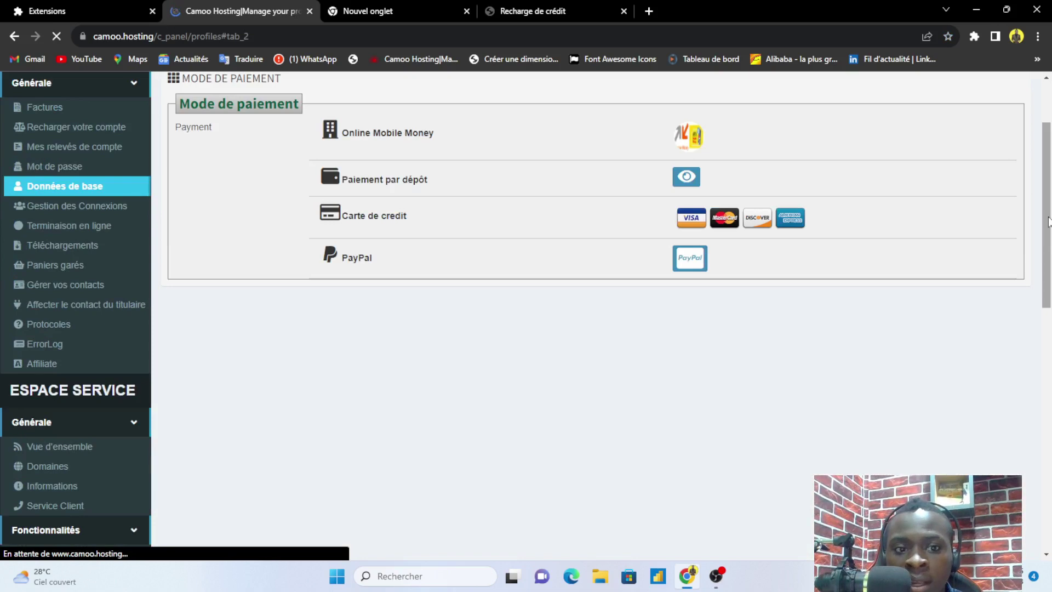
# Step: Scroll the Information de paiement tab to show Online Mobile Money, deposit, credit card and PayPal
pyautogui.moveTo(1047, 226); pyautogui.dragTo(1047, 181)
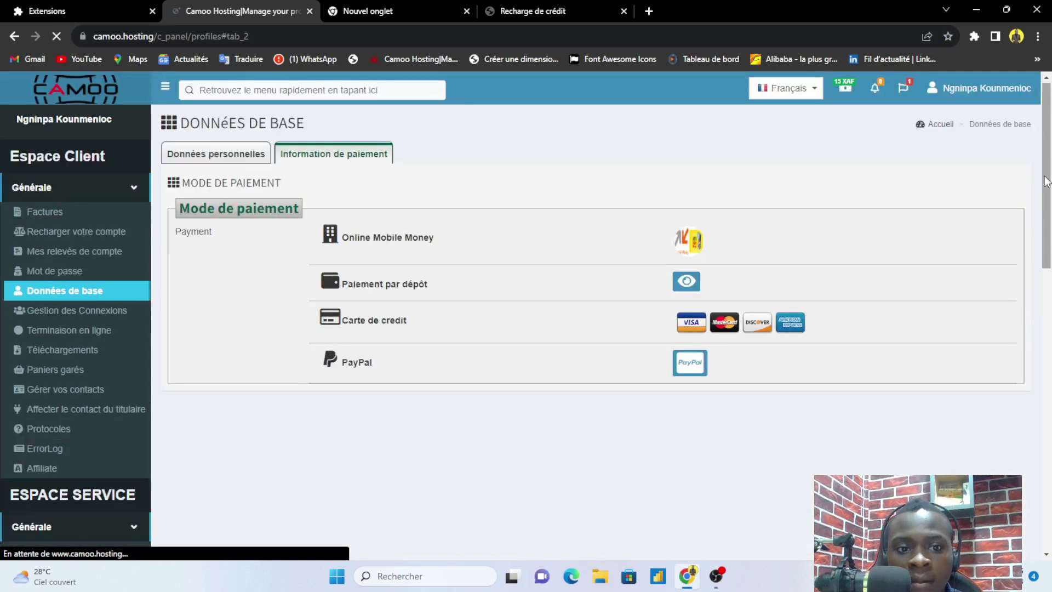